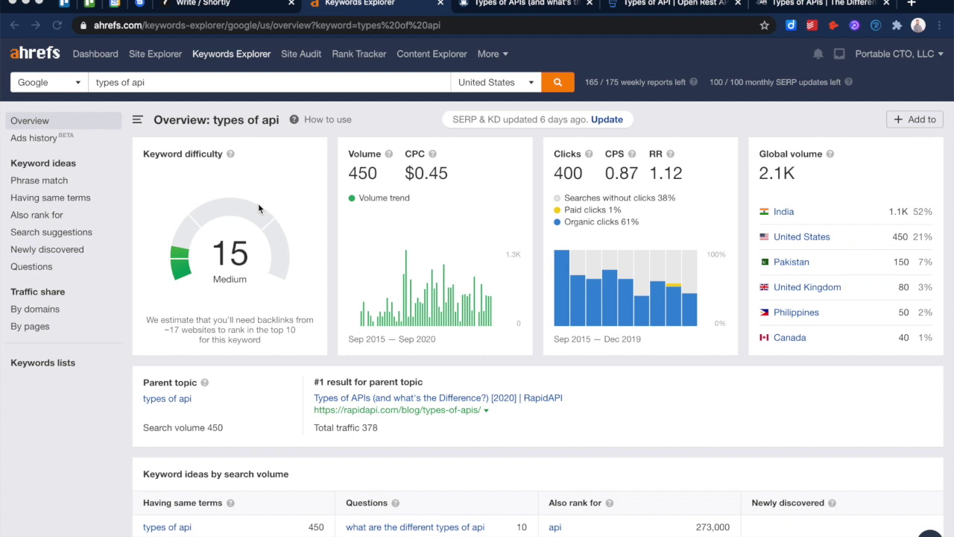
Step: Examine the search volume, keyword difficulty, backlink estimate, keyword ideas and SERP overview for "types of api"
double_click(361, 172)
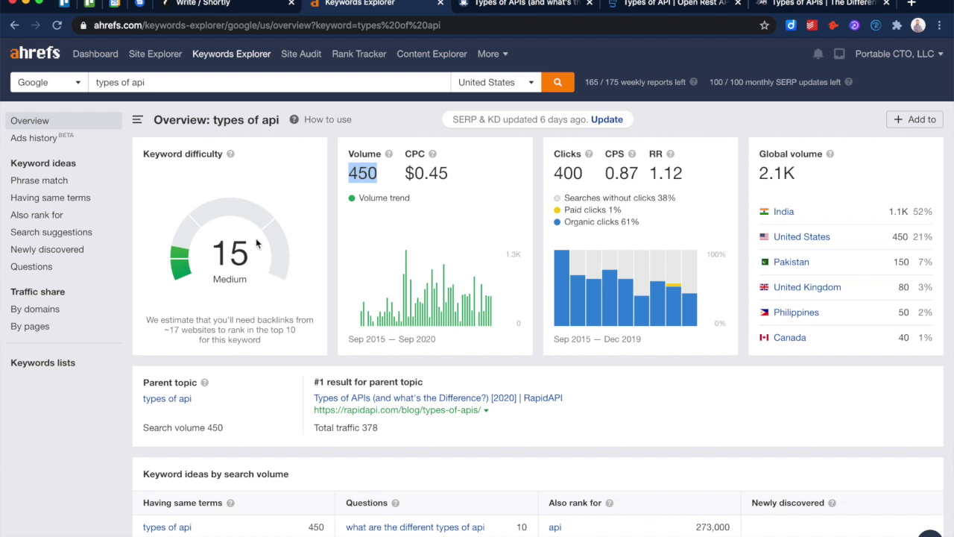
double_click(234, 250)
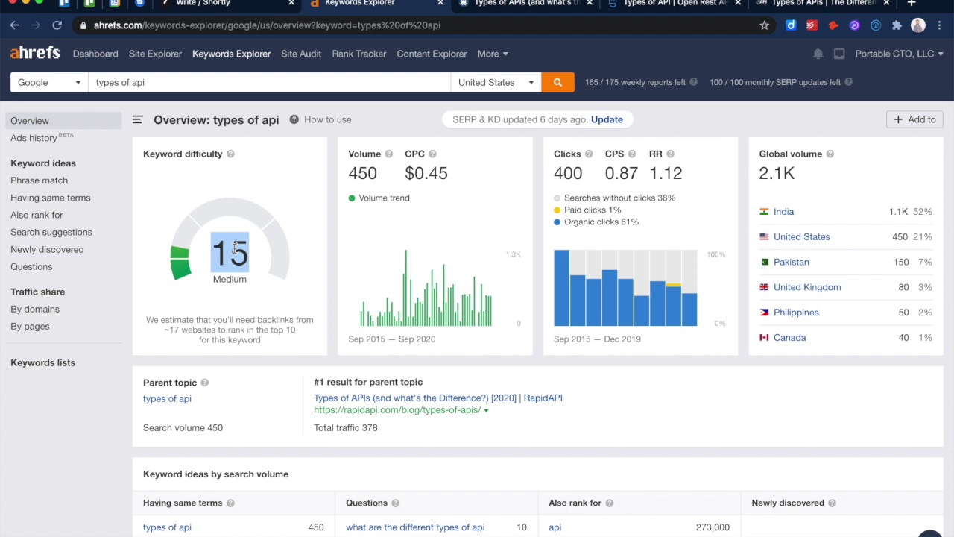
click(292, 210)
drag(147, 319, 304, 333)
click(304, 333)
scroll(290, 297, down, 1)
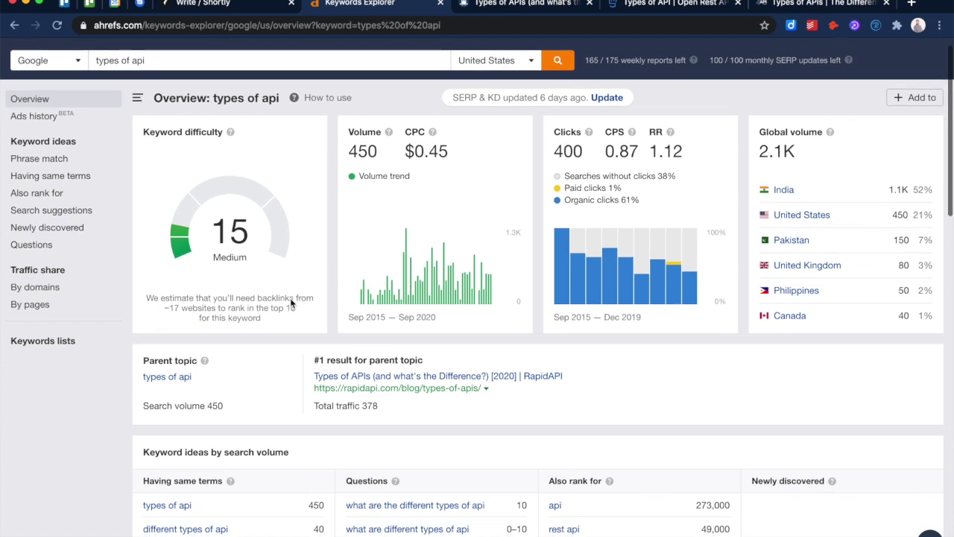
scroll(290, 298, down, 4)
scroll(290, 298, down, 1)
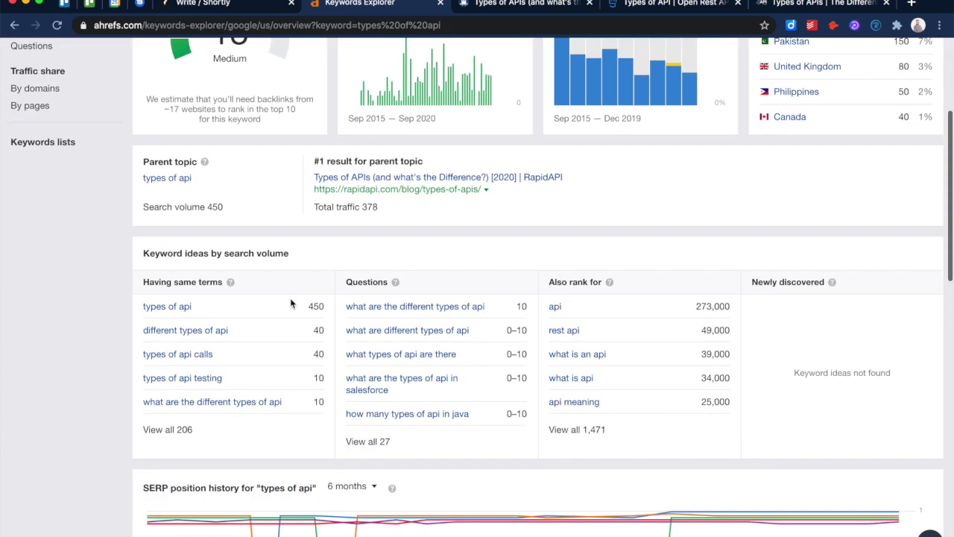
scroll(290, 297, down, 5)
scroll(290, 302, down, 10)
scroll(291, 302, down, 2)
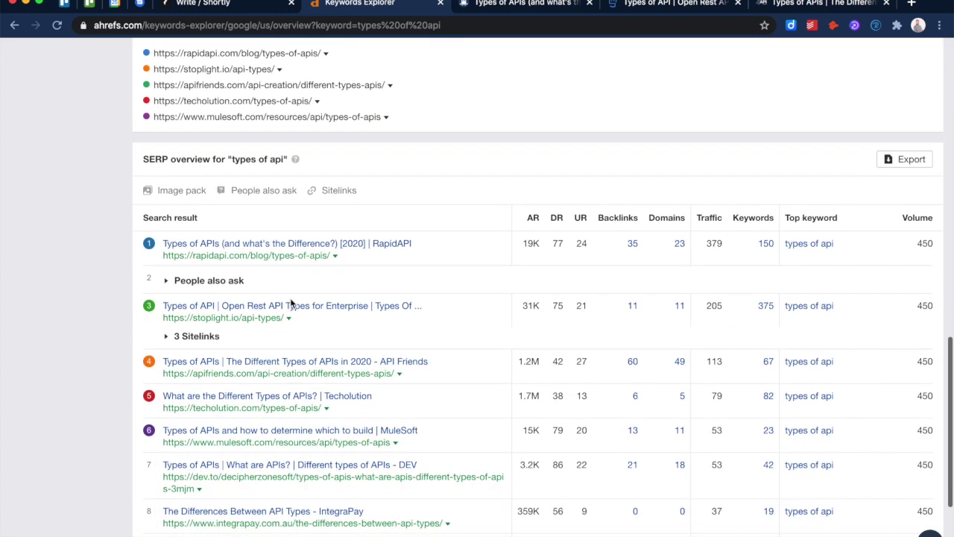
Step: Switch to the RapidAPI article on types of APIs and skim its full structure and content
click(507, 8)
scroll(423, 212, up, 15)
scroll(424, 212, down, 5)
scroll(423, 215, down, 7)
scroll(423, 216, down, 1)
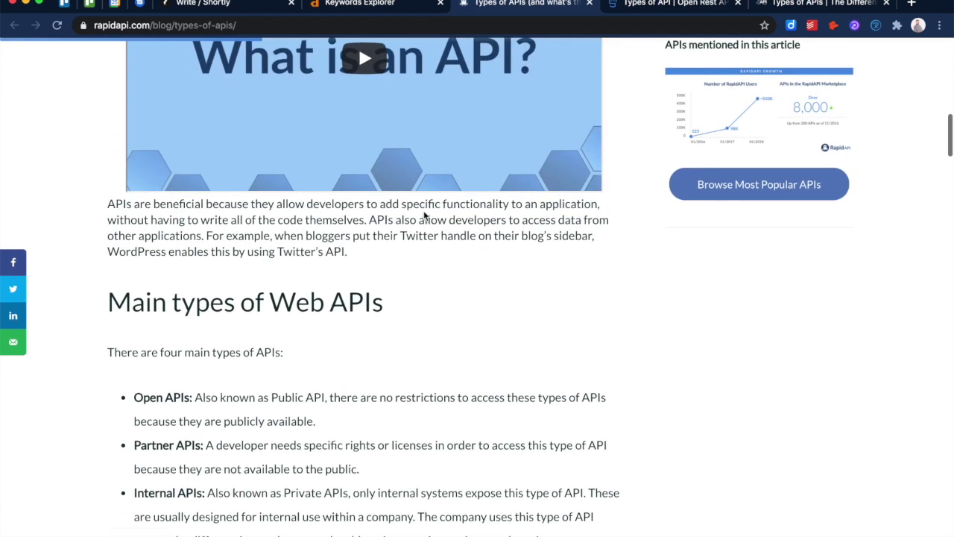
scroll(350, 255, down, 3)
scroll(350, 254, down, 15)
scroll(350, 254, down, 20)
scroll(350, 255, up, 20)
scroll(350, 249, up, 2)
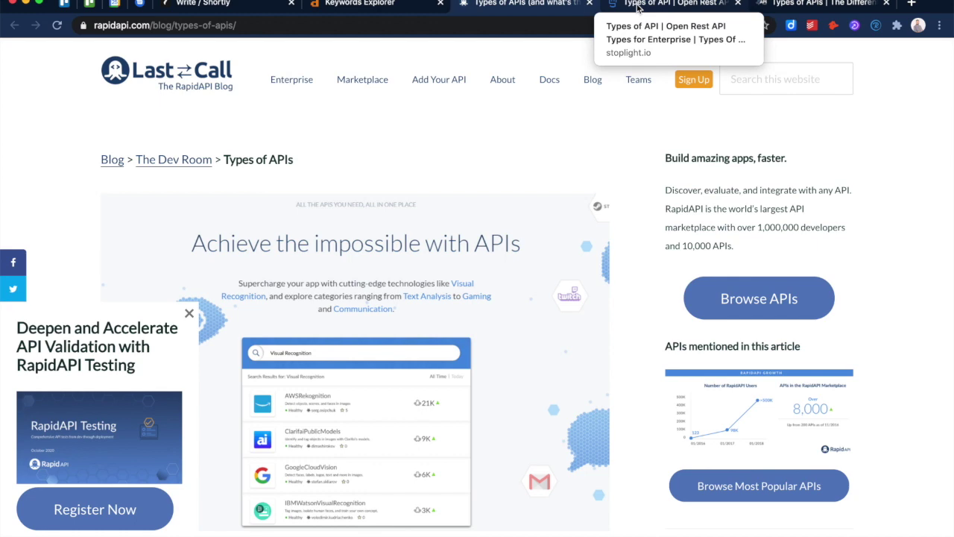
Step: Open the competing Stoplight article on API types and skim its introduction, section headings and body
click(638, 6)
scroll(409, 358, up, 15)
scroll(423, 264, down, 1)
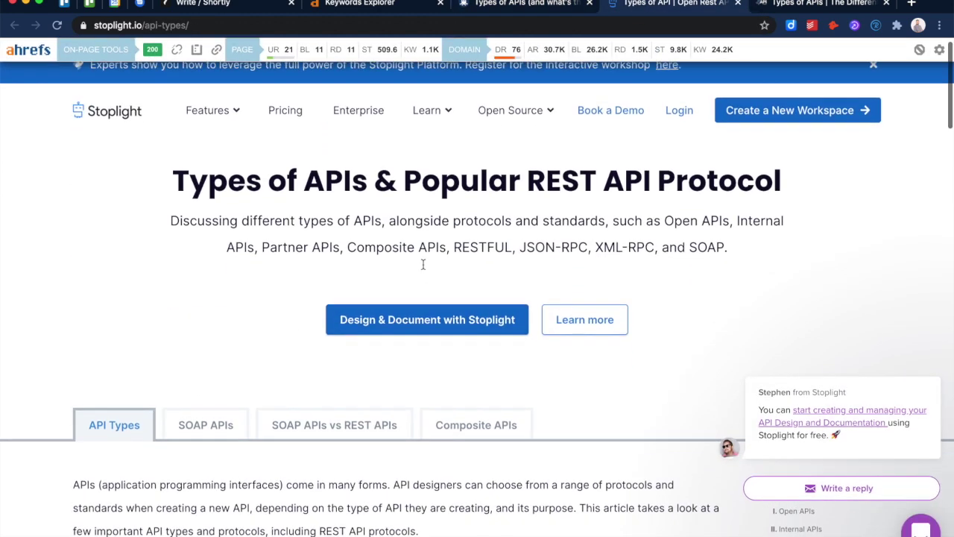
scroll(544, 202, down, 10)
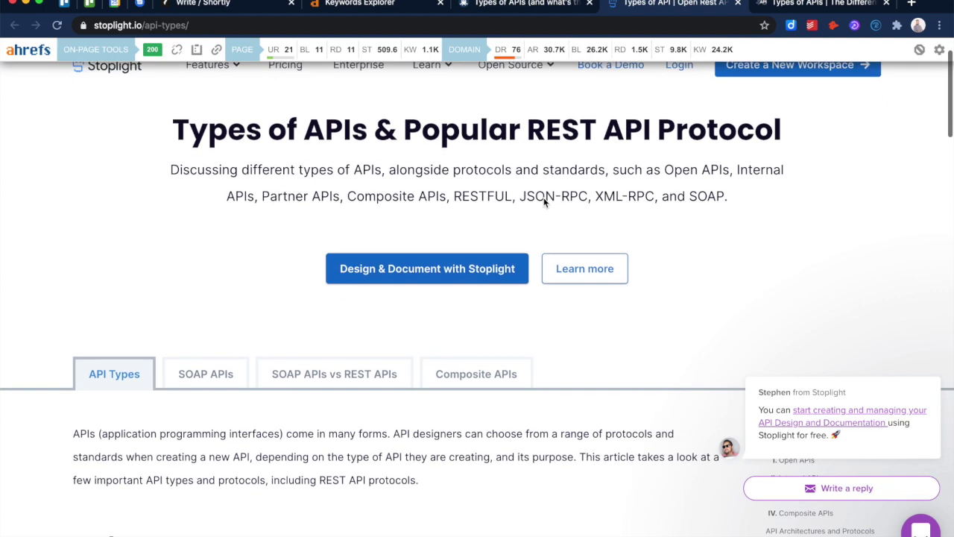
scroll(544, 202, up, 4)
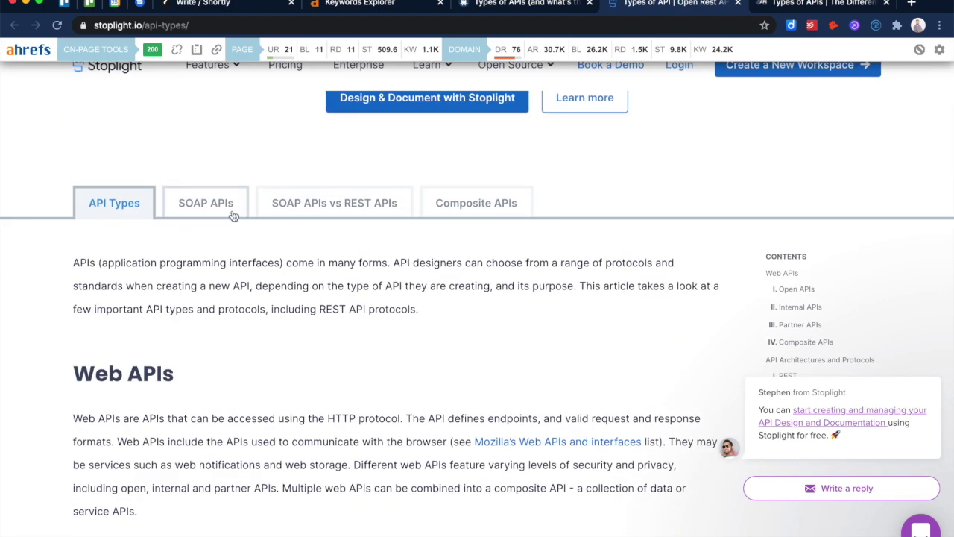
scroll(255, 300, down, 15)
scroll(255, 301, down, 20)
scroll(255, 300, up, 20)
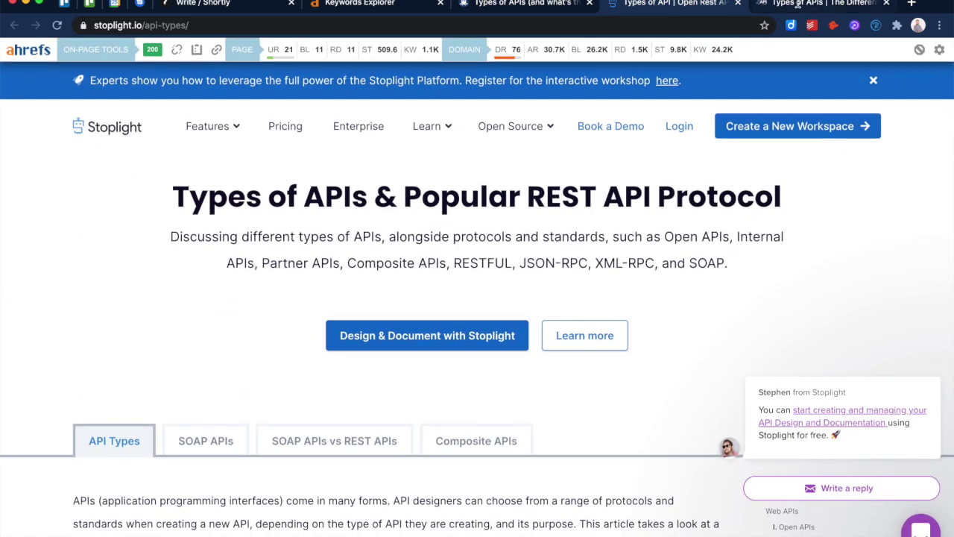
Step: Open the API Friends article on the different types of APIs and skim its explanations and comparison table
click(801, 5)
scroll(429, 175, down, 3)
scroll(429, 175, down, 20)
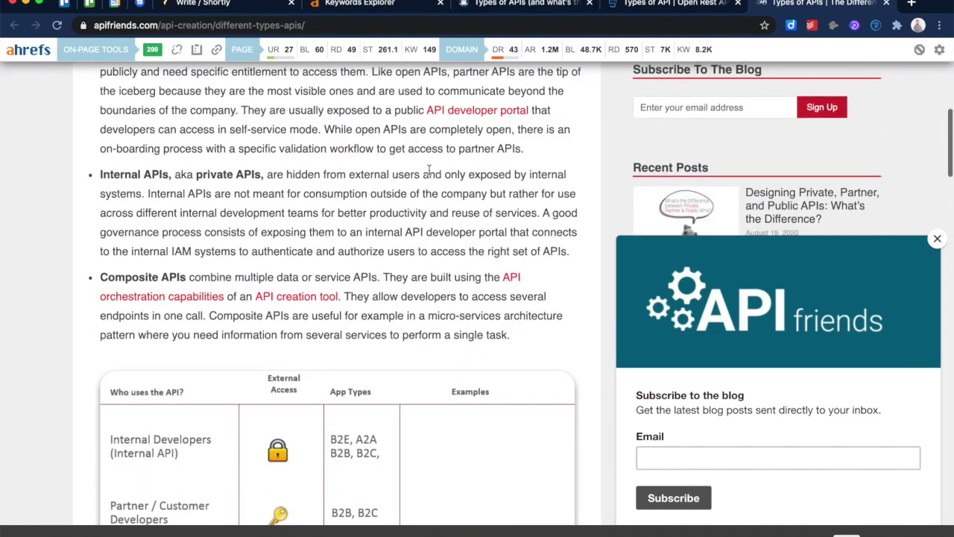
scroll(429, 174, down, 10)
scroll(429, 174, up, 20)
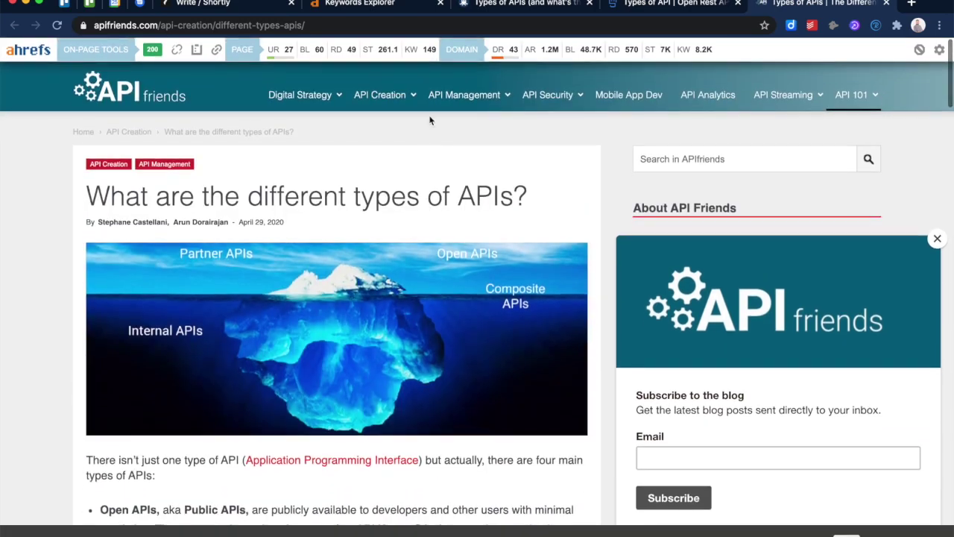
Step: Revisit the Ahrefs overview for "types of api" and compare it with the draft open in Shortly
click(386, 6)
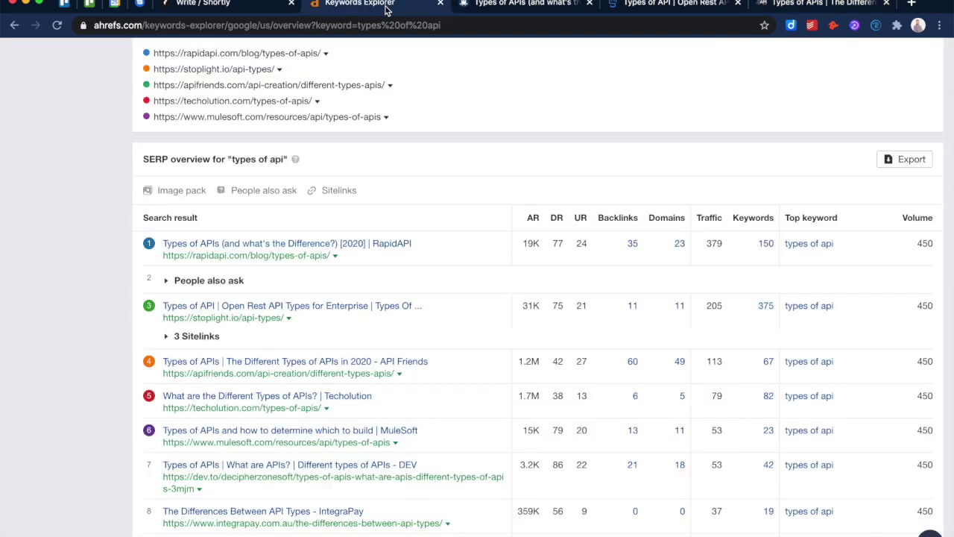
scroll(231, 221, up, 10)
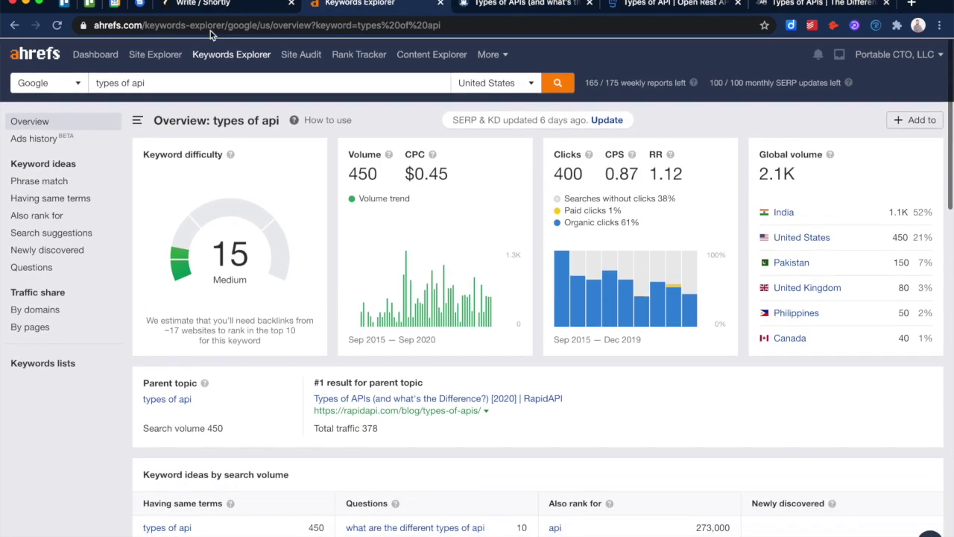
click(216, 6)
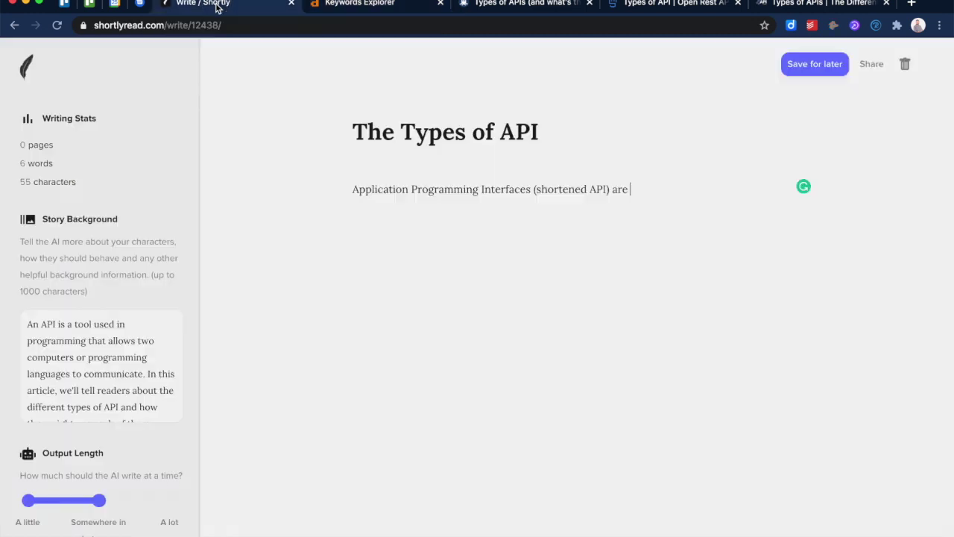
click(345, 6)
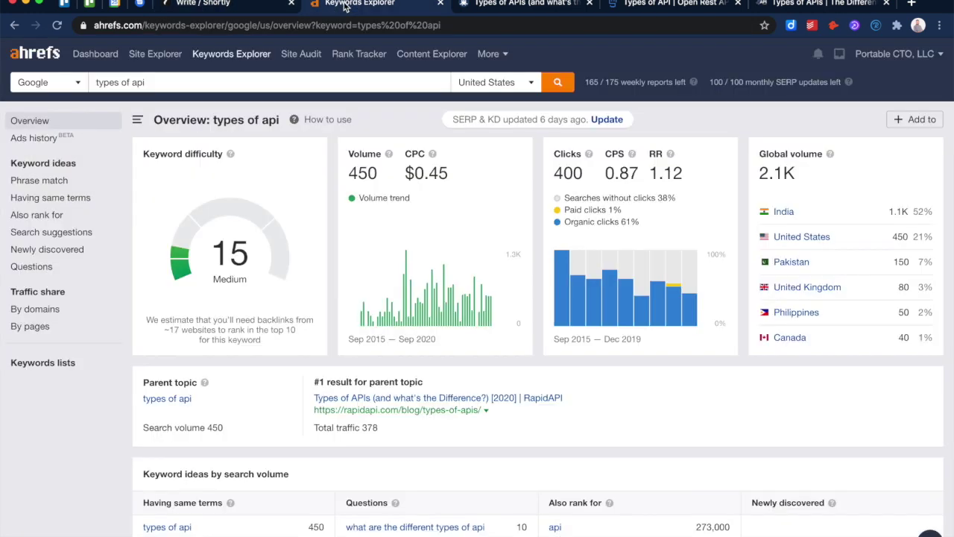
Step: Return to the RapidAPI article and read its list of the main types of web APIs
click(492, 6)
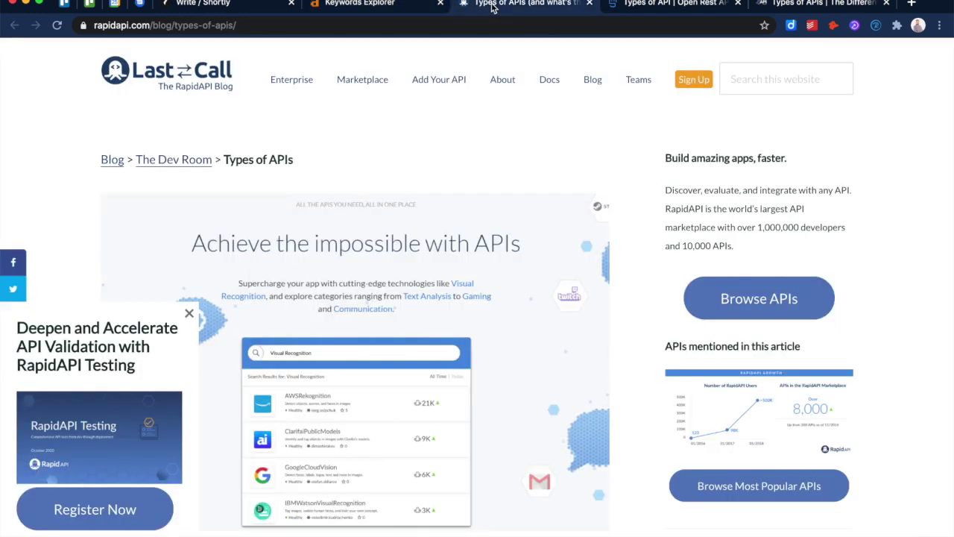
scroll(443, 191, down, 10)
scroll(442, 191, down, 3)
scroll(442, 192, down, 2)
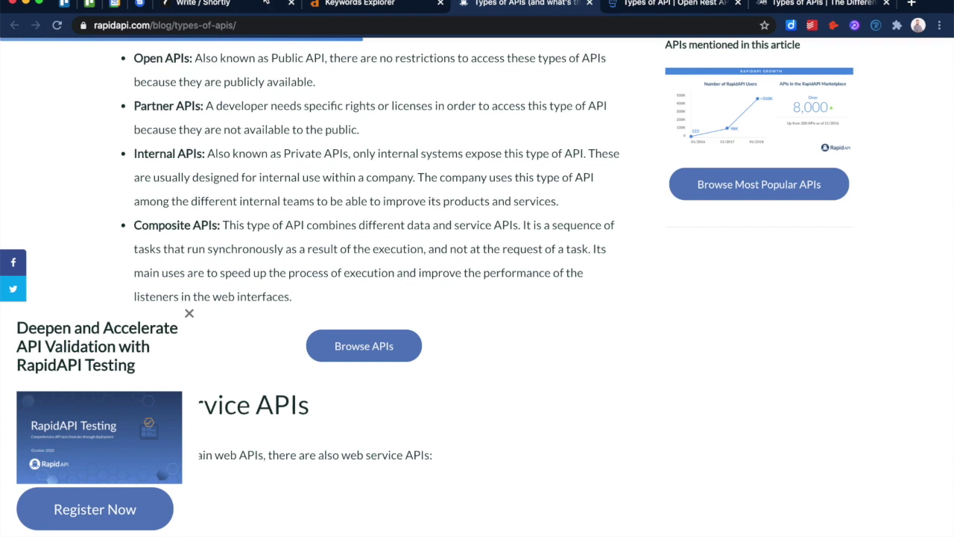
Step: Switch to the Shortly draft and read through its full Story Background text and output length setting
click(263, 5)
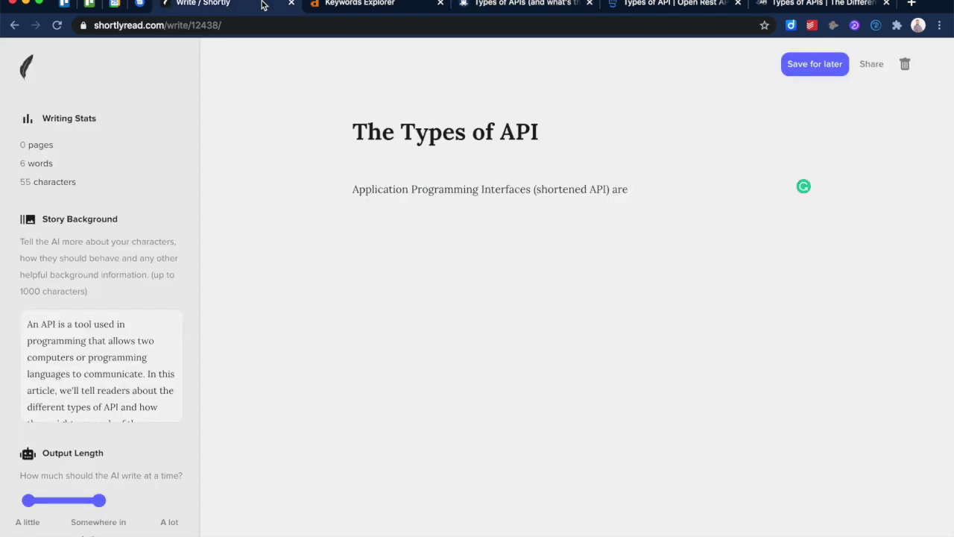
scroll(160, 275, down, 1)
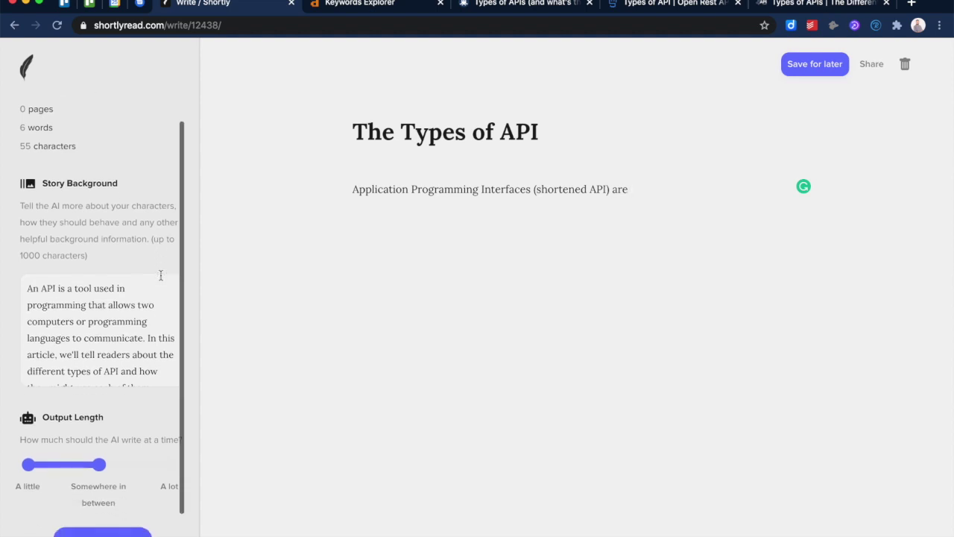
scroll(145, 312, down, 1)
scroll(145, 312, up, 1)
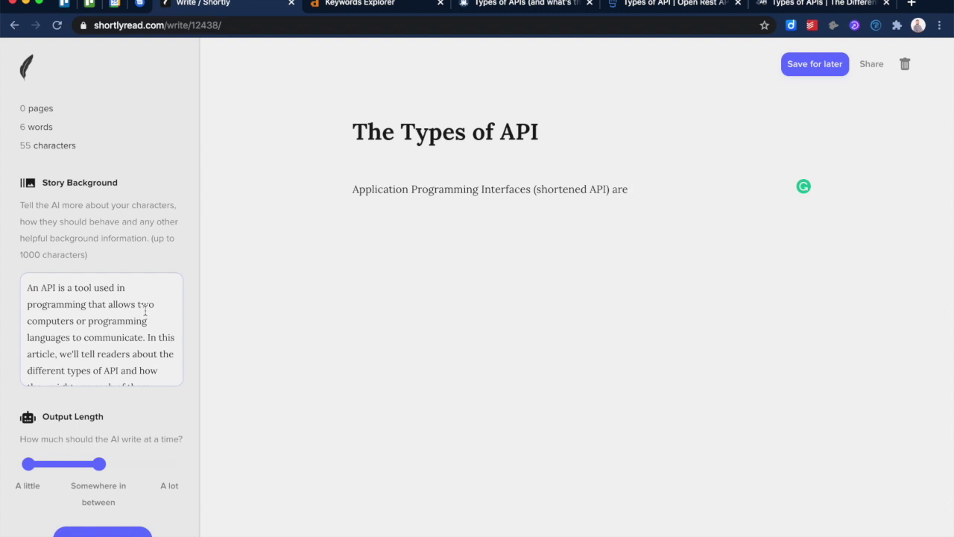
scroll(145, 312, down, 1)
scroll(145, 305, down, 1)
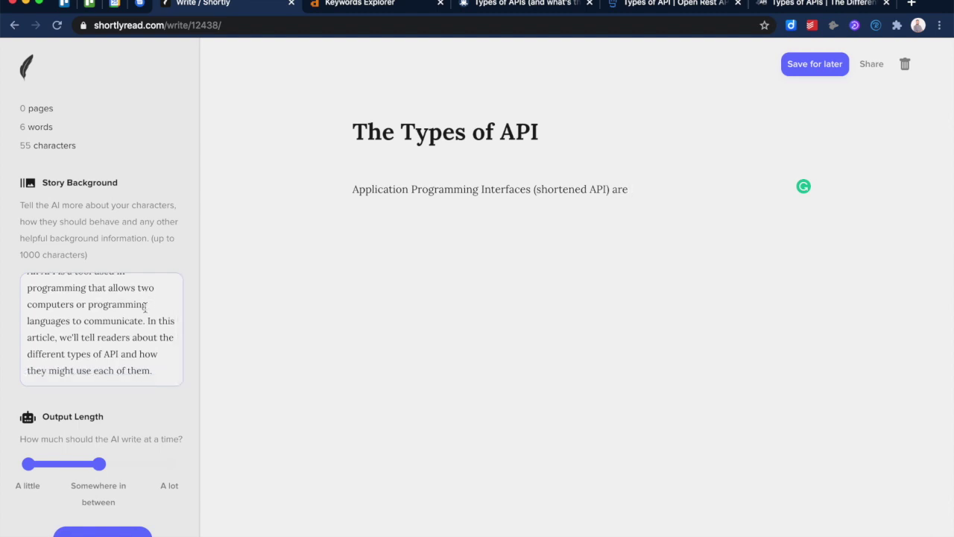
scroll(146, 306, up, 1)
double_click(128, 303)
key(ctrl+a)
click(128, 300)
scroll(128, 300, down, 1)
scroll(128, 298, up, 1)
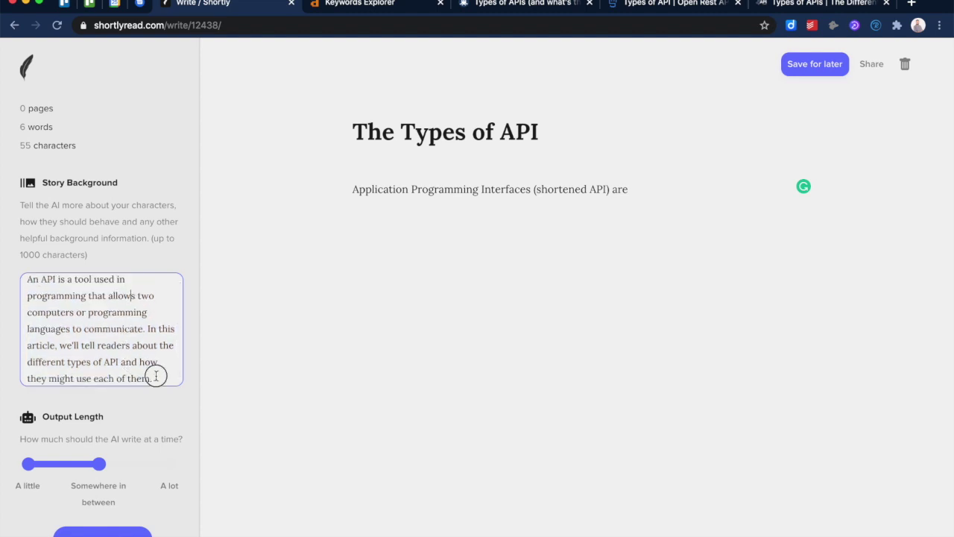
drag(155, 377, 20, 280)
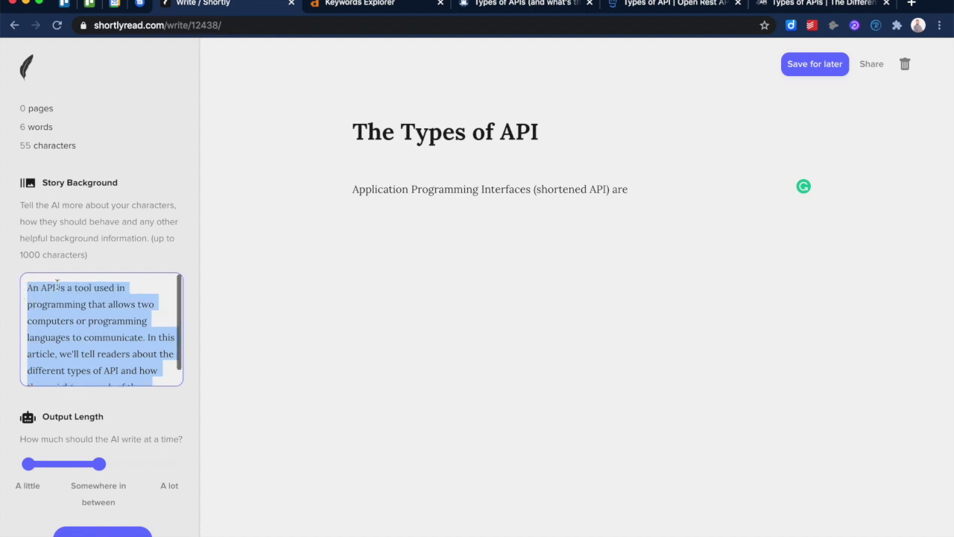
scroll(60, 285, down, 1)
scroll(59, 285, up, 1)
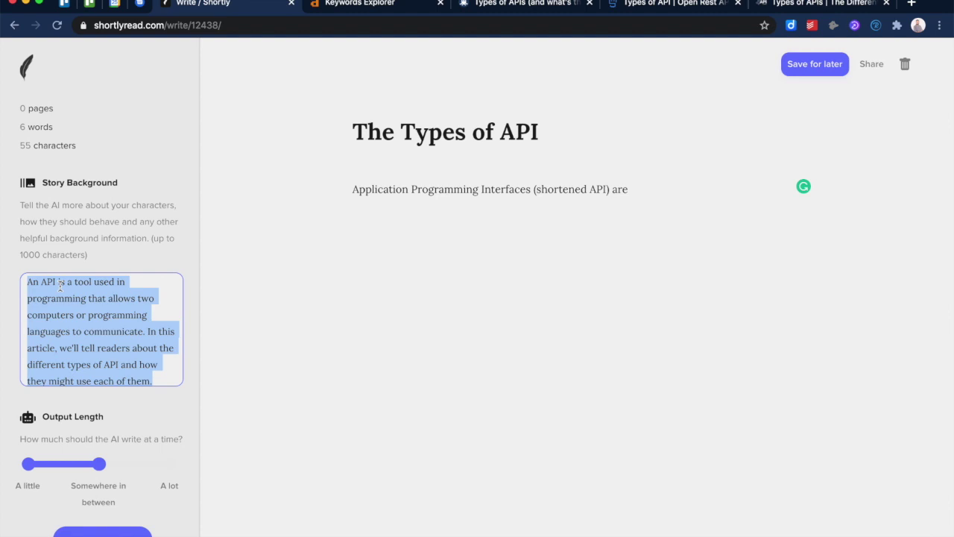
click(94, 308)
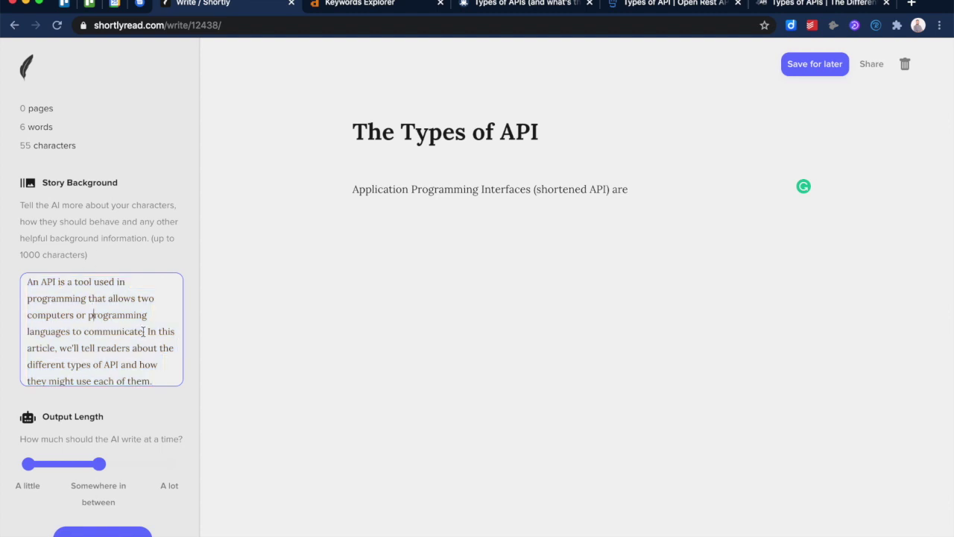
Step: Append the sentence "We'll include examples of each type of API covered." to the end of the Story Background
scroll(143, 333, down, 1)
click(157, 366)
text(We'l)
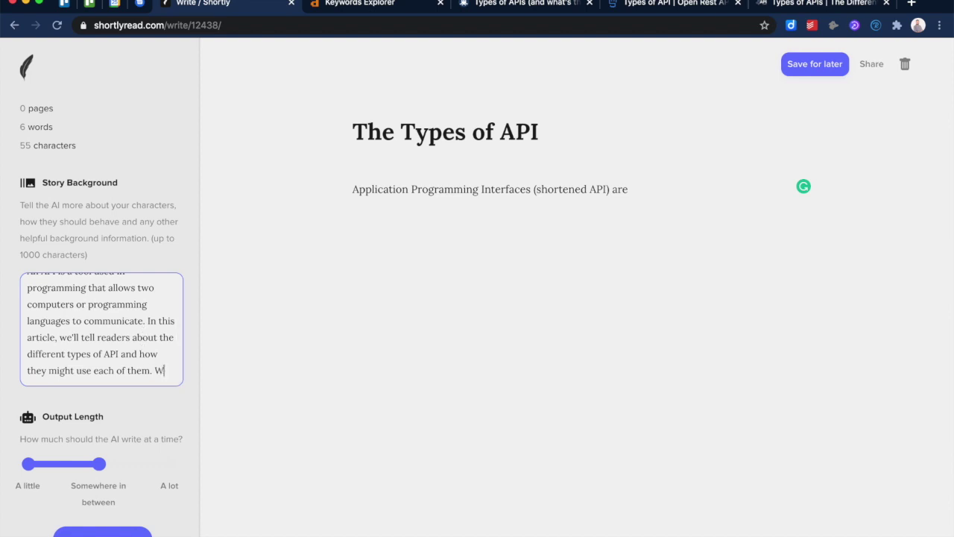
text(l)
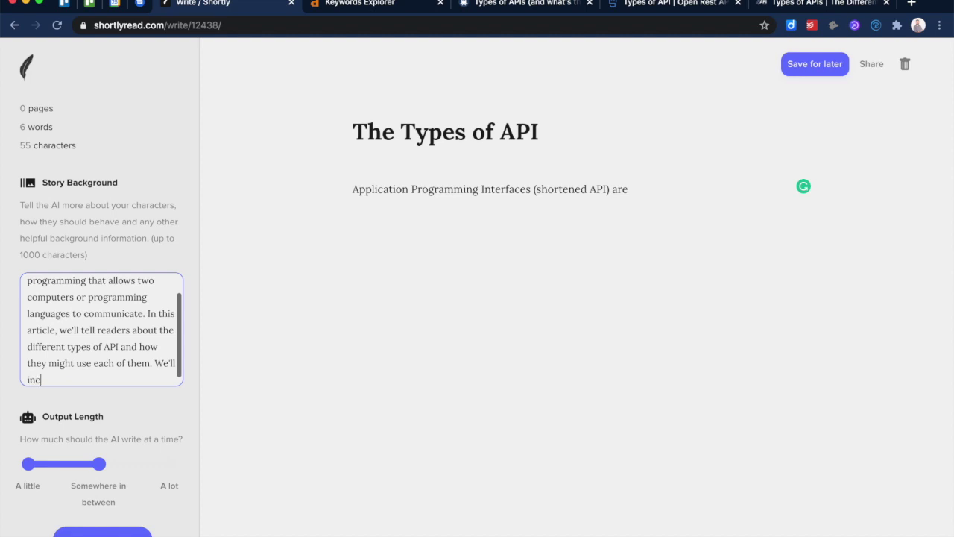
text(ude examples of each type of)
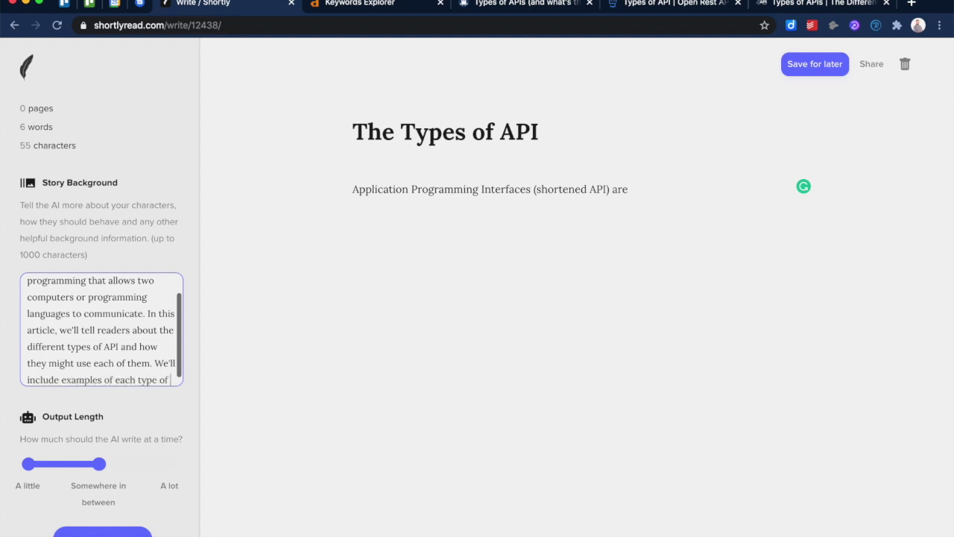
text( API covered.)
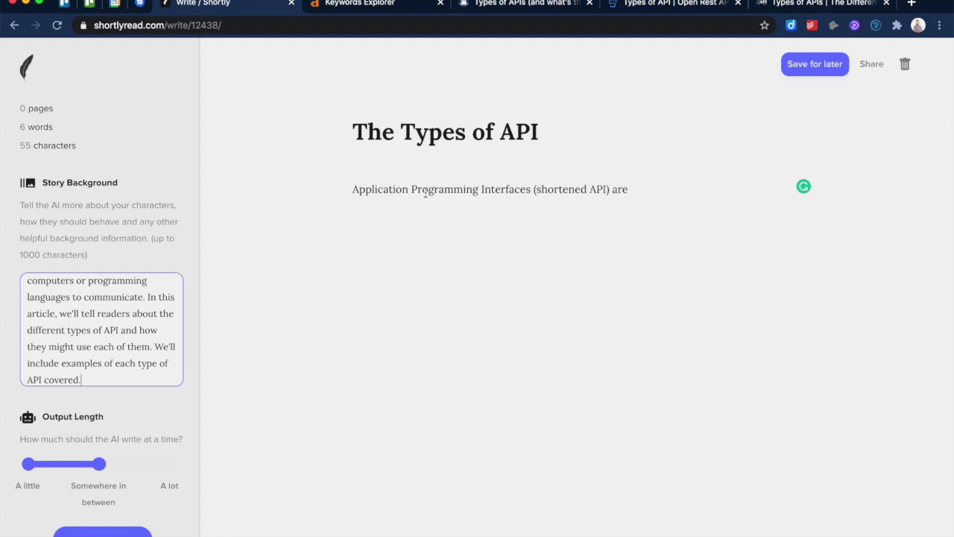
Step: Review the draft's title and opening line, and place the text cursor at the end of the opening line
click(426, 191)
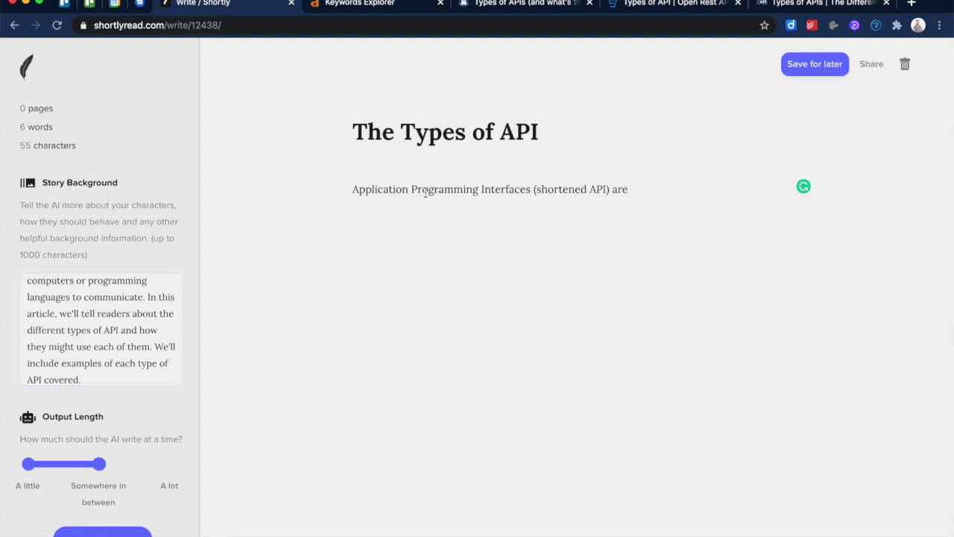
triple_click(408, 133)
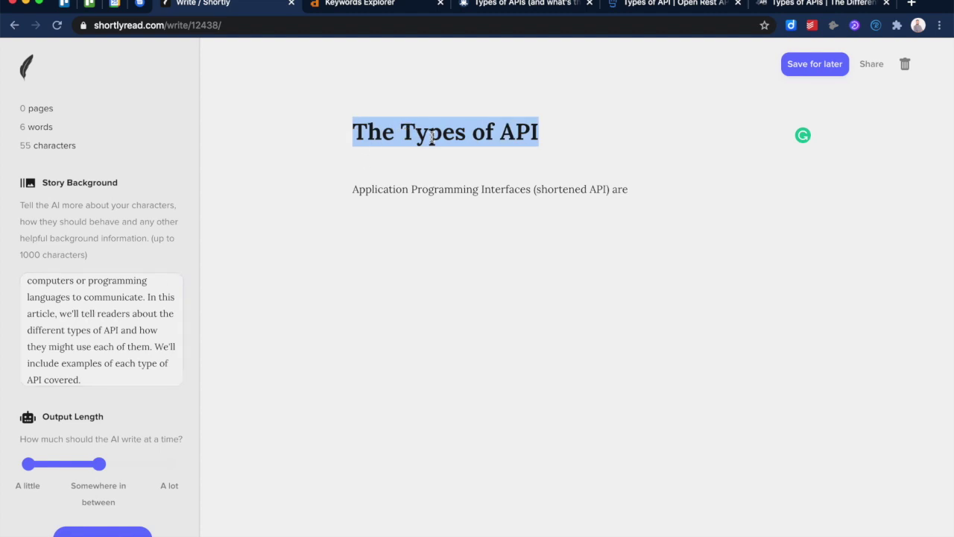
triple_click(429, 186)
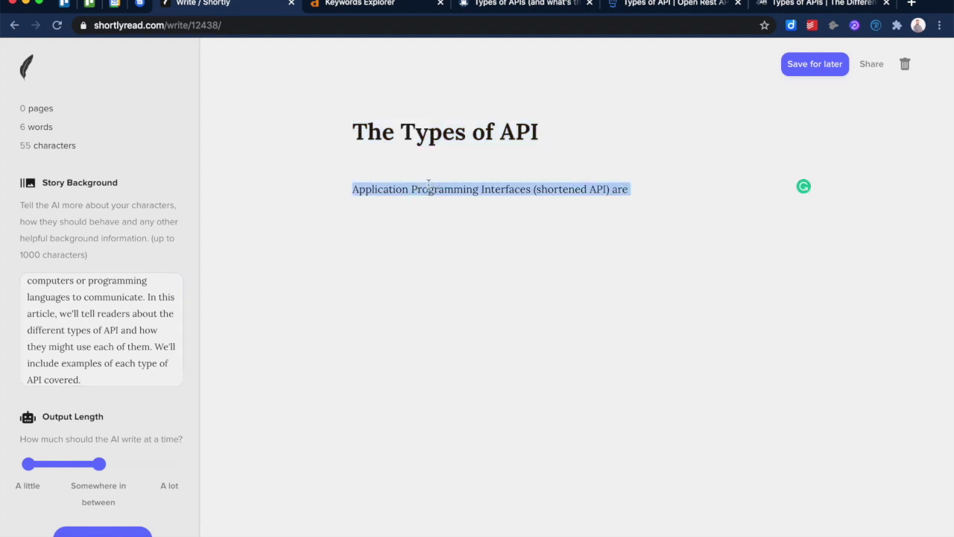
click(637, 189)
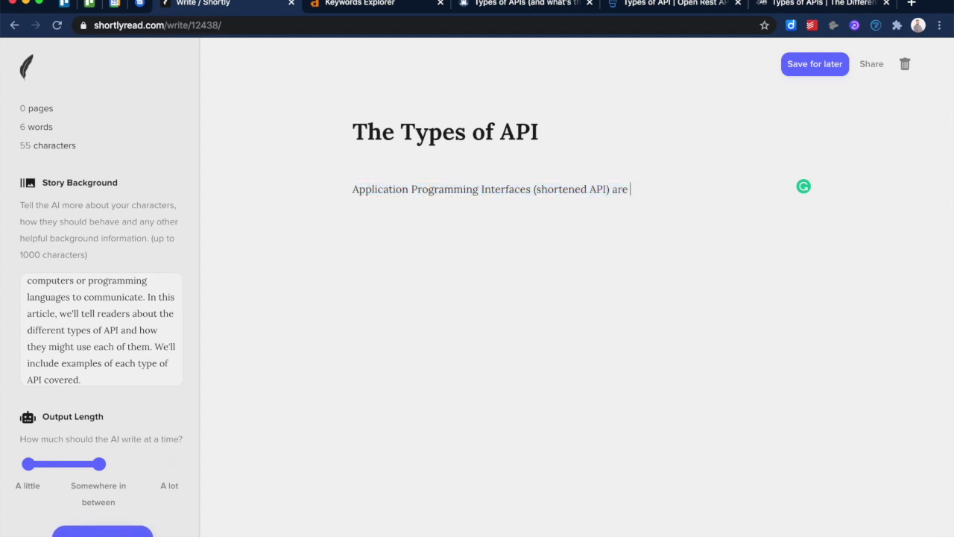
Step: Have the AI continue the opening line into an introduction, and review the sentences it generates about API types and programming
click(102, 531)
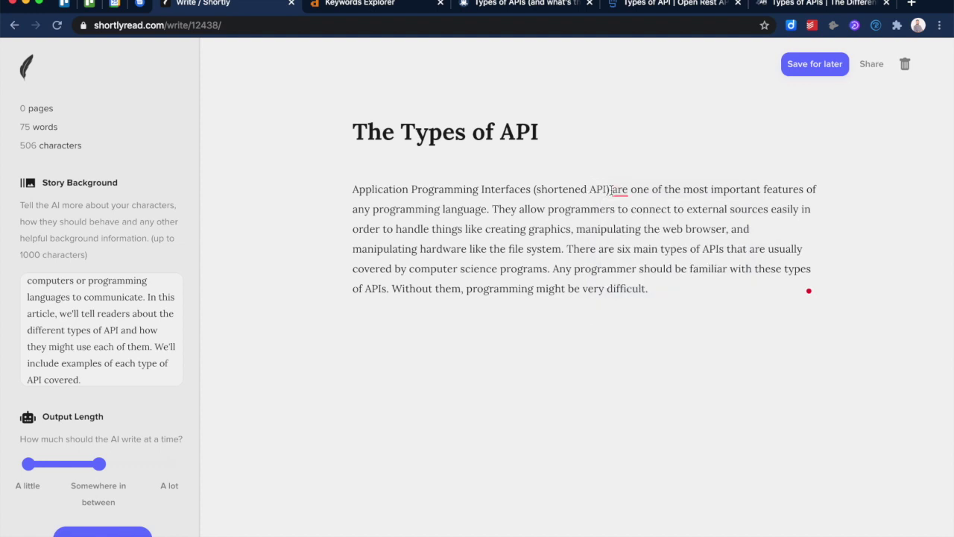
mouse_move(617, 190)
drag(566, 249, 550, 262)
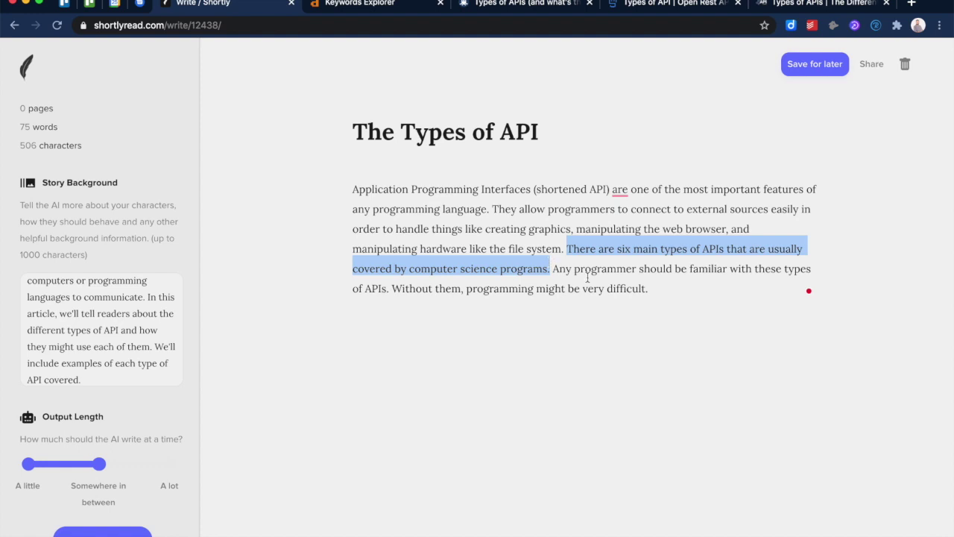
click(647, 289)
drag(648, 289, 394, 289)
click(708, 292)
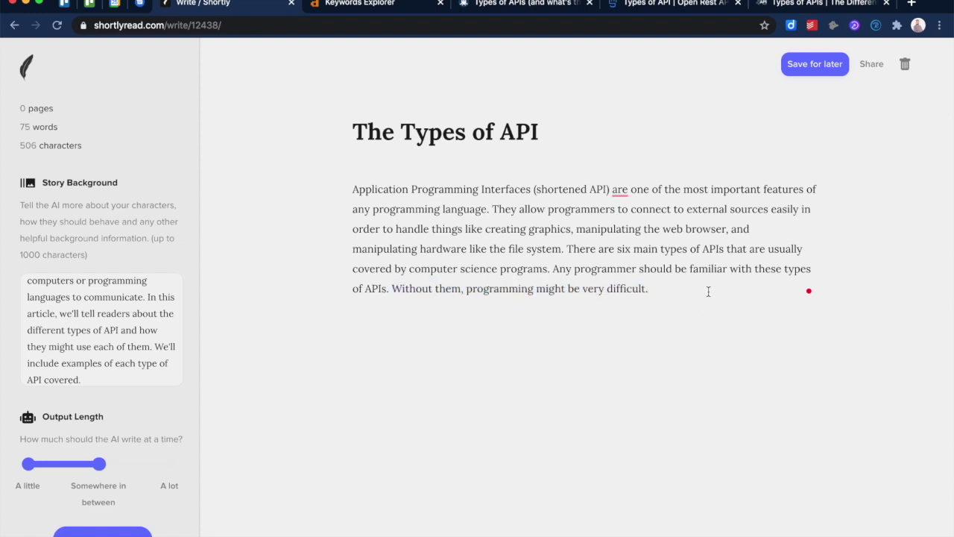
Step: Start a second paragraph with "The first type of API is", have the AI continue it, and review the API type it names
key(Return)
key(Return)
text(The first typ)
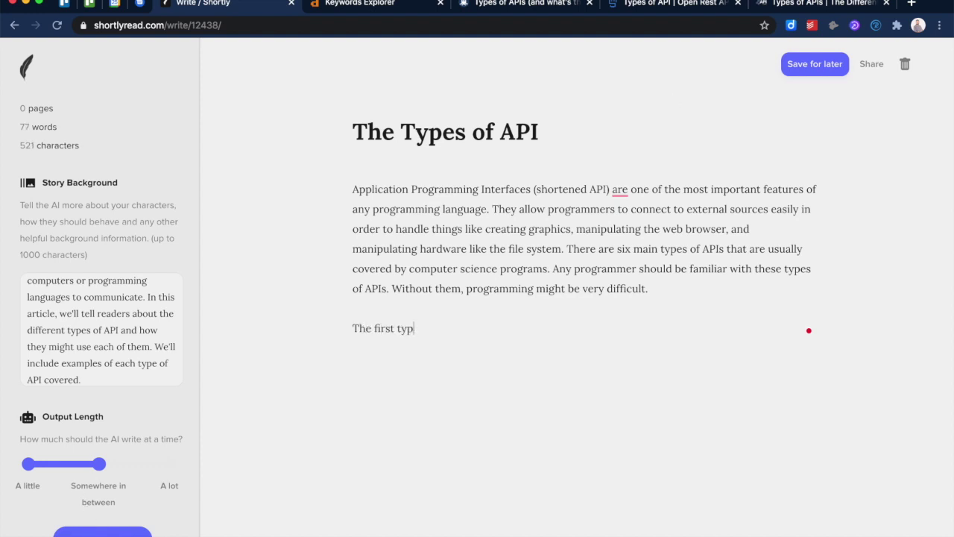
text(e of API )
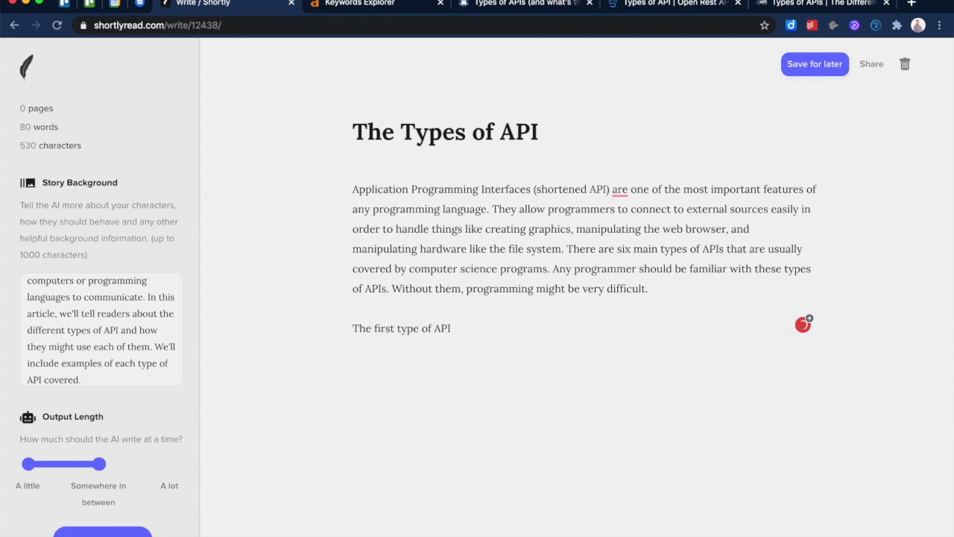
text(is)
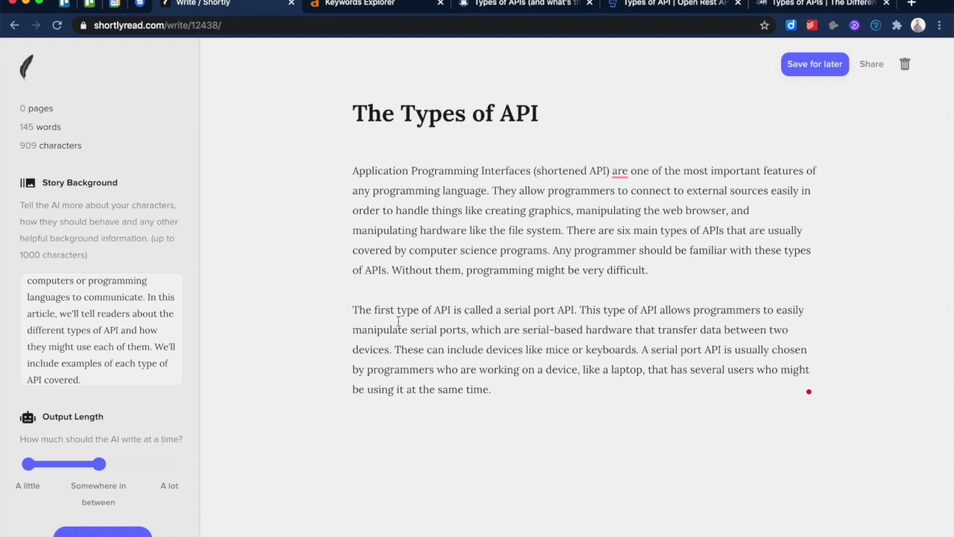
click(354, 309)
drag(354, 308, 576, 313)
click(576, 314)
Step: Switch to the RapidAPI article, dismiss the RapidAPI Testing promotion, and check which API types it lists
click(535, 6)
scroll(378, 232, up, 3)
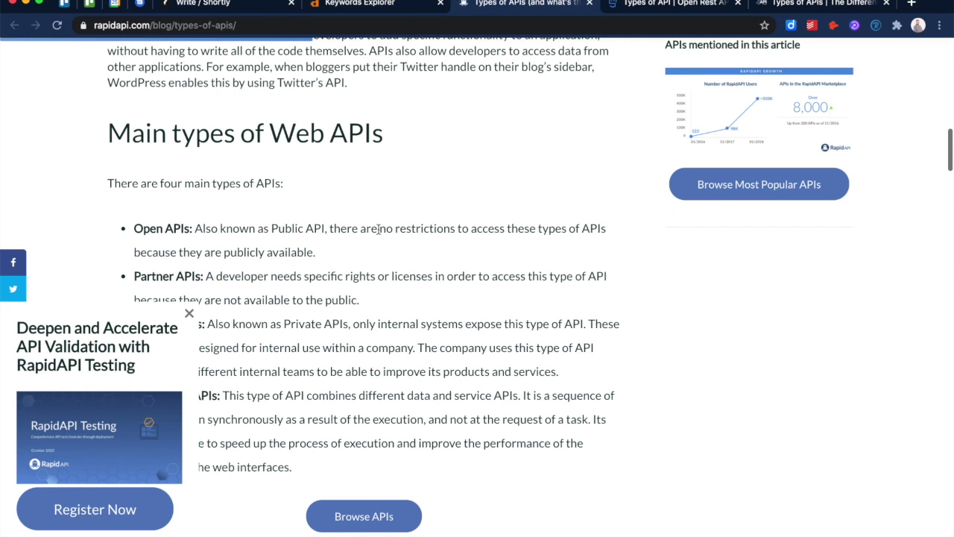
scroll(345, 277, down, 1)
click(189, 313)
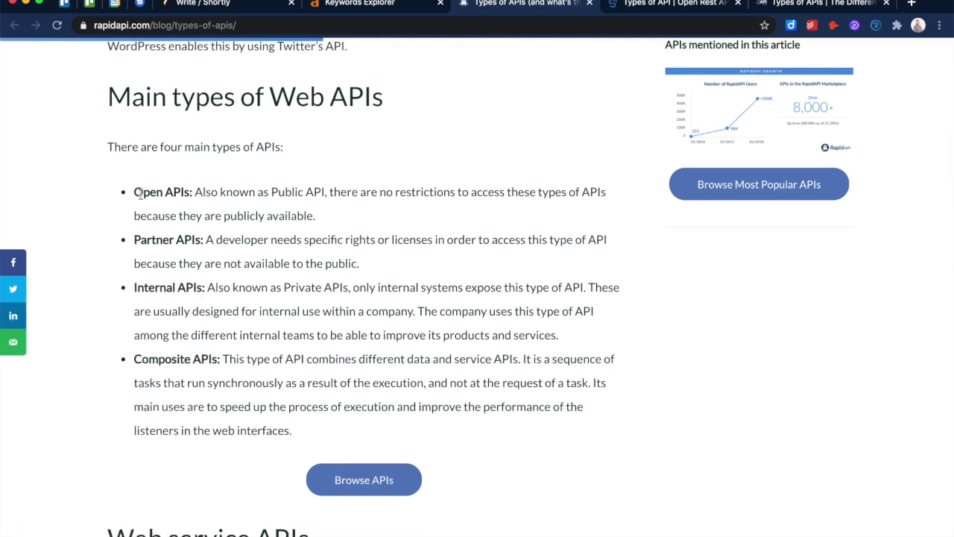
Step: Switch to the Stoplight article and skim its sections on Open, Internal, Partner and Composite APIs and on API architectures
click(640, 9)
scroll(502, 112, down, 6)
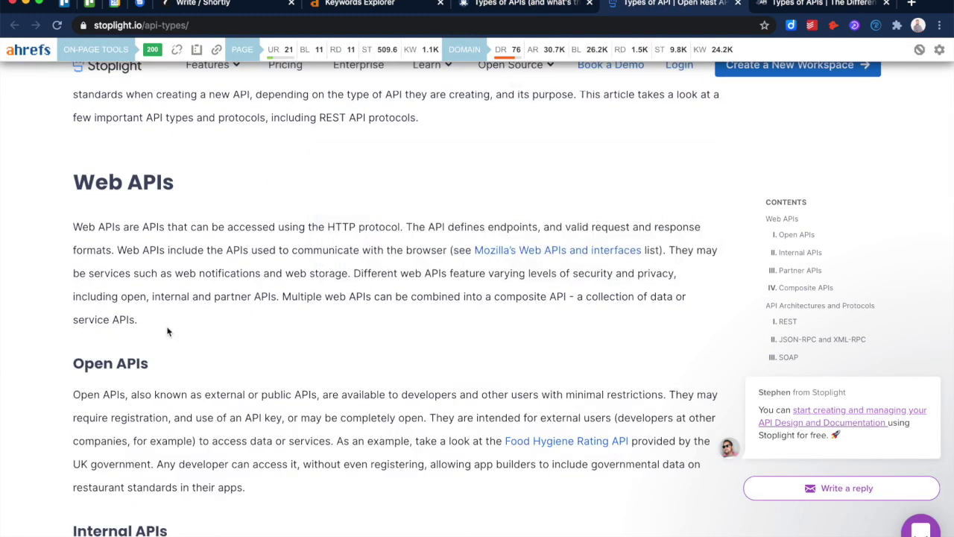
scroll(167, 328, down, 2)
scroll(149, 335, down, 3)
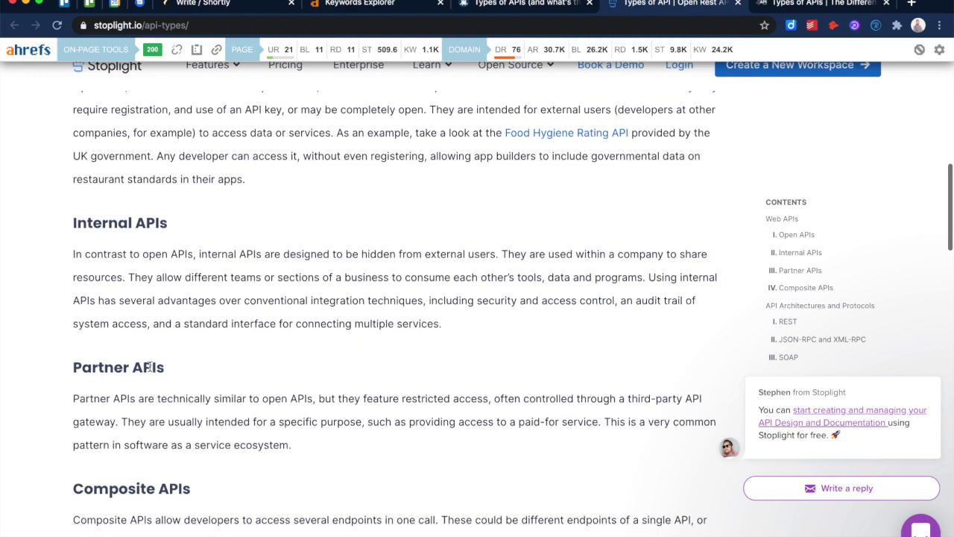
scroll(154, 432, down, 8)
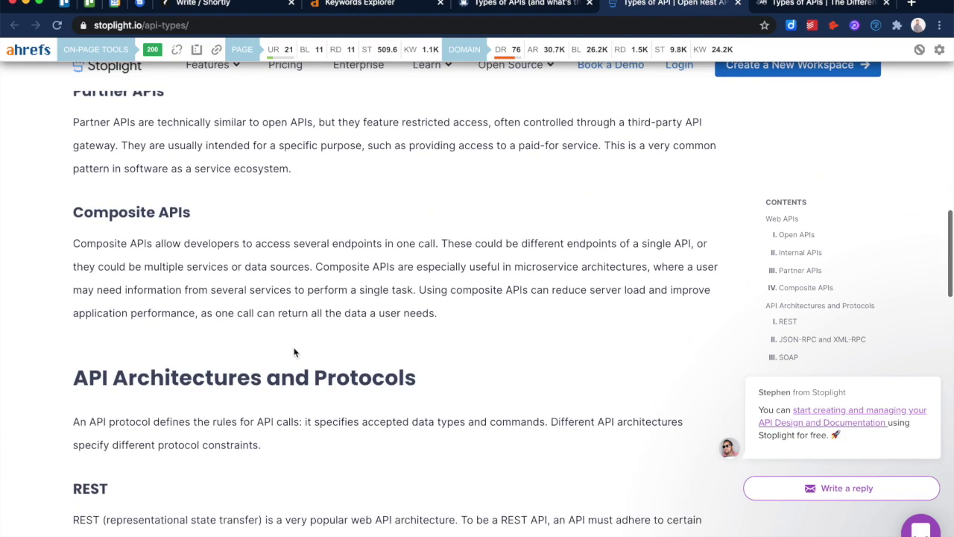
scroll(294, 346, down, 4)
scroll(294, 345, up, 20)
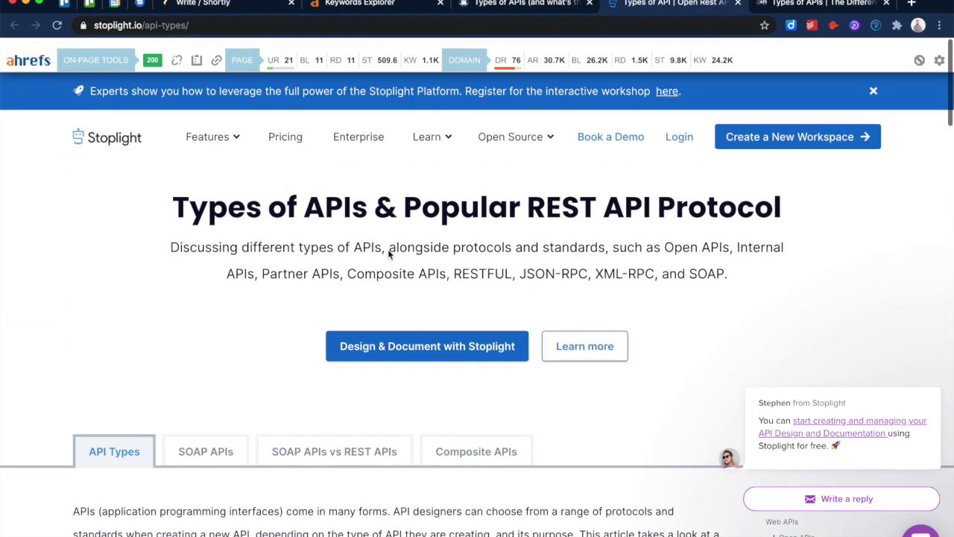
Step: Switch to the API Friends article and skim its coverage of the different API types, including data and service APIs
click(784, 9)
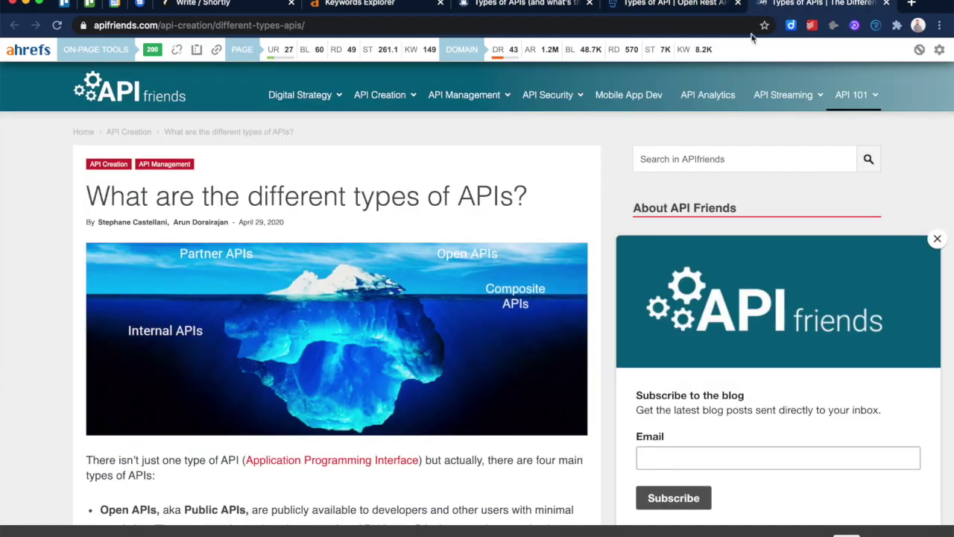
scroll(454, 284, down, 5)
scroll(454, 284, down, 3)
scroll(454, 284, down, 4)
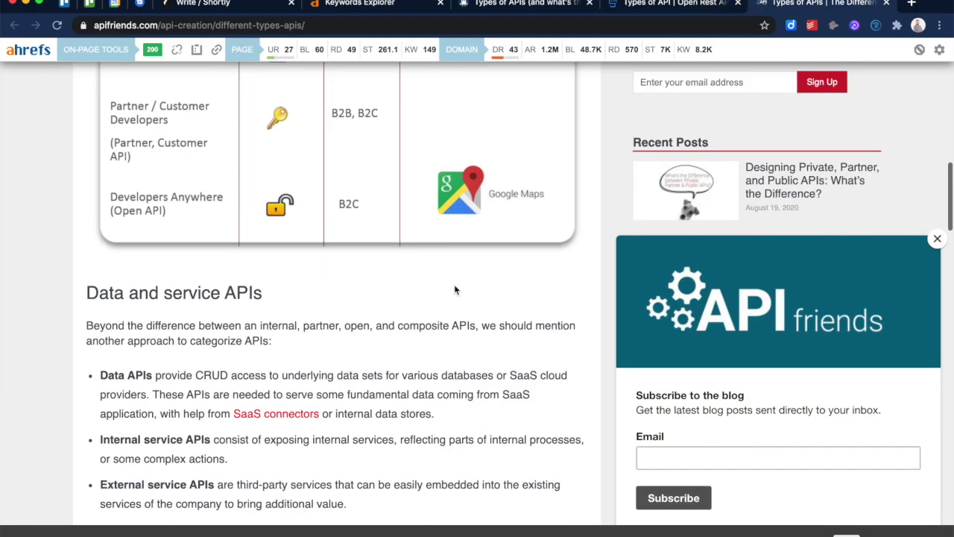
scroll(454, 284, up, 9)
scroll(454, 284, up, 4)
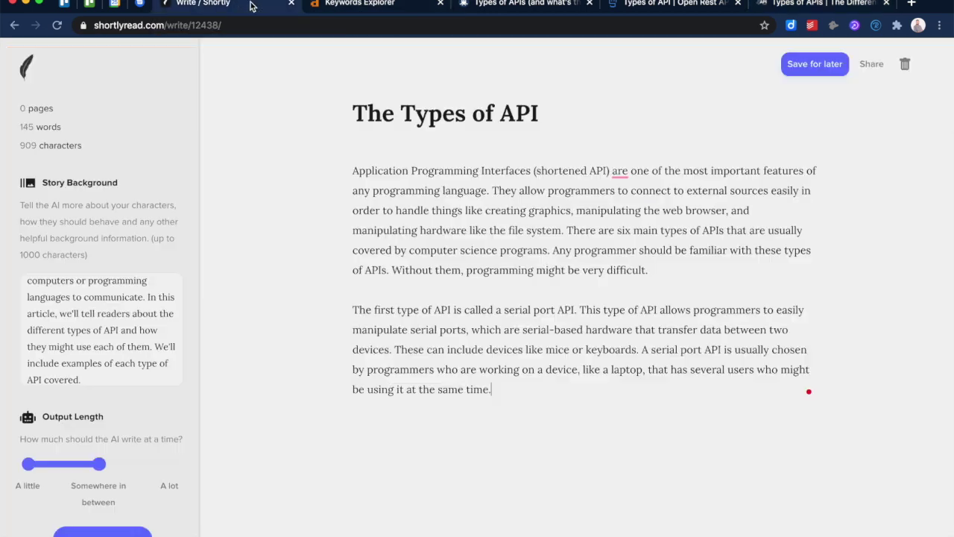
Step: Compare the Shortly draft with the RapidAPI article, highlight the article's Open APIs entry, and return to the draft
click(256, 7)
click(529, 4)
drag(134, 192, 189, 194)
click(209, 5)
Step: Replace the second paragraph's generated text with "is an Open API. Open APIs" and have the AI continue the paragraph
click(507, 390)
drag(507, 390, 436, 314)
key(BackSpace)
text(is )
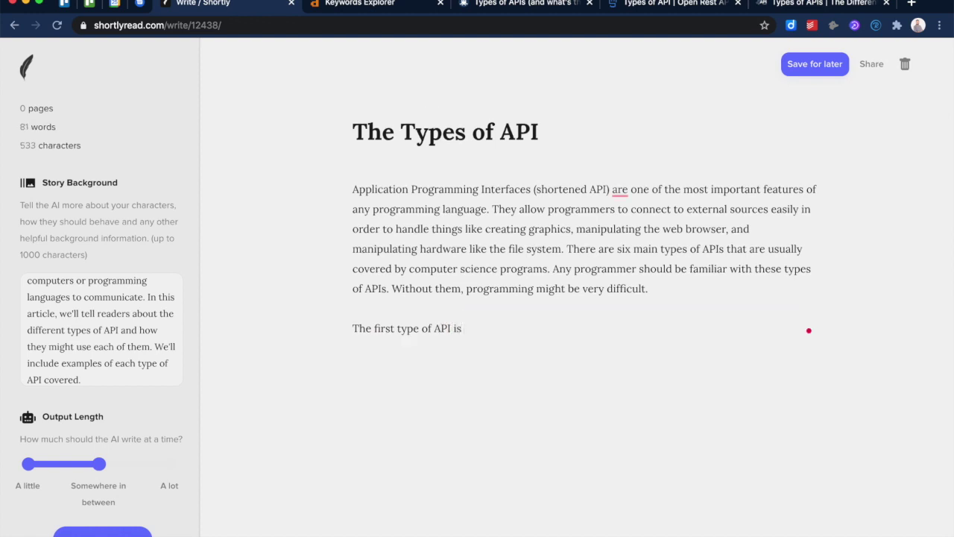
text(an Open API. Open APIs)
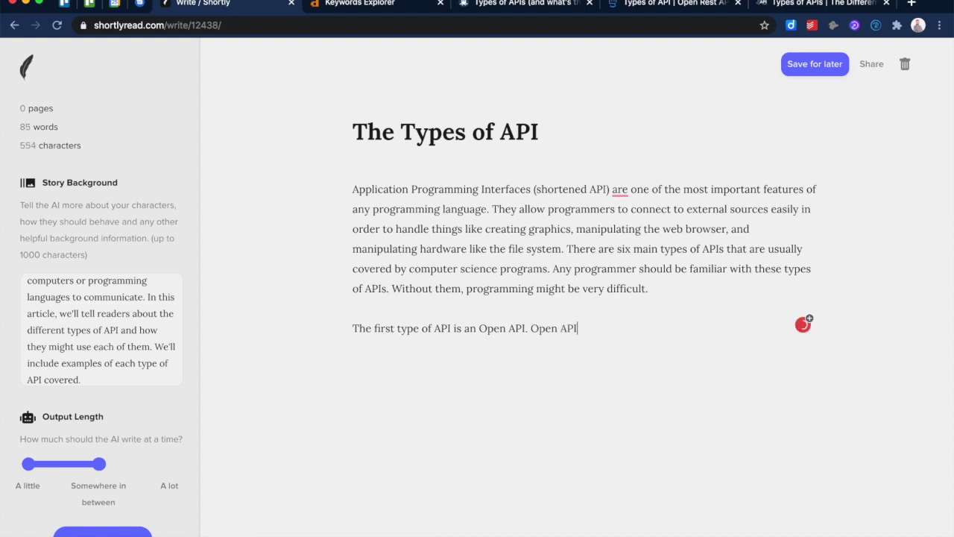
key(Return)
key(super+Return)
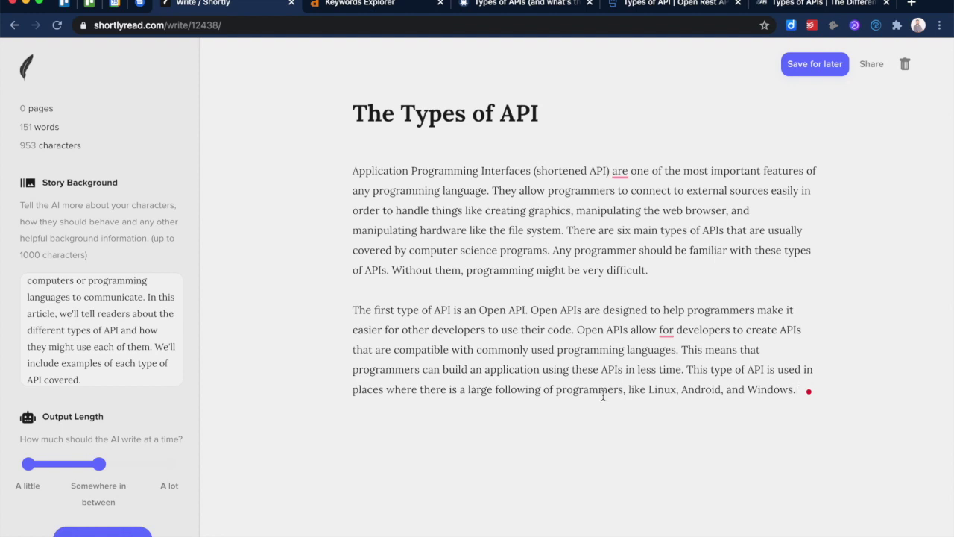
Step: Open a new line after the Open API paragraph and insert the heading "## Open API" directly above that paragraph
key(Return)
key(Return)
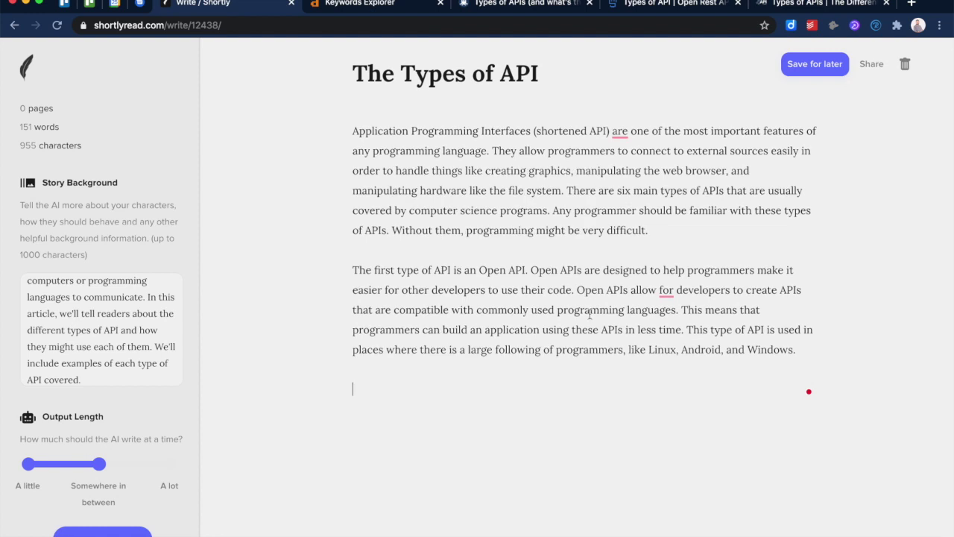
click(547, 253)
key(Return)
text(# Open)
key(super+Left)
text(#)
key(super+Right)
text(API)
Step: Below the Open API paragraph, write "Examples of an Open API include" and have the AI continue from there
click(427, 372)
key(Return)
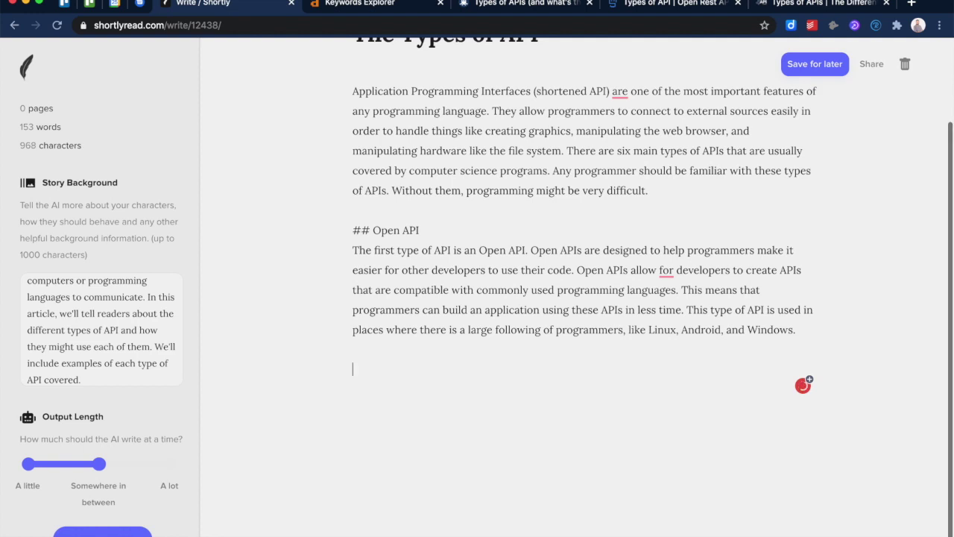
text(Several ex)
key(super+shift+Left)
text(Examples of an Open A)
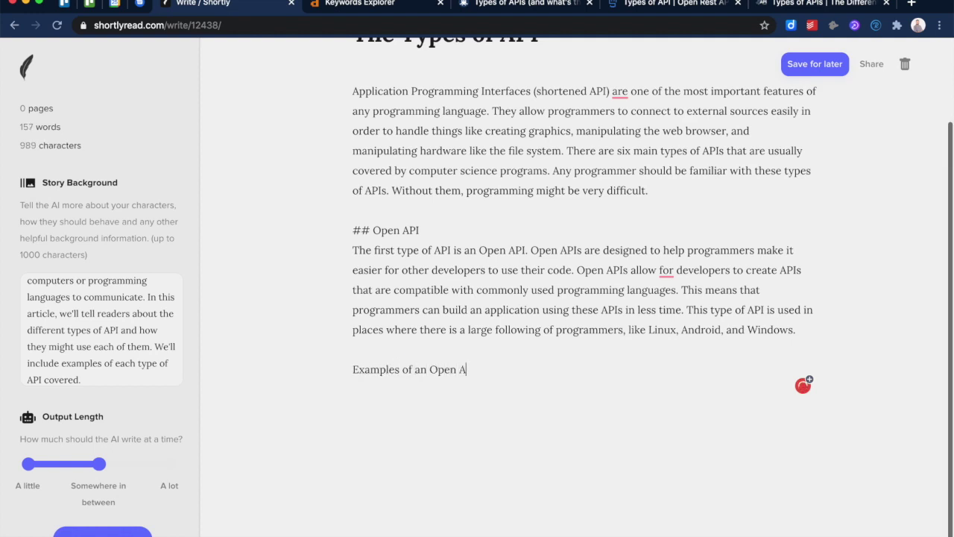
text(PI include)
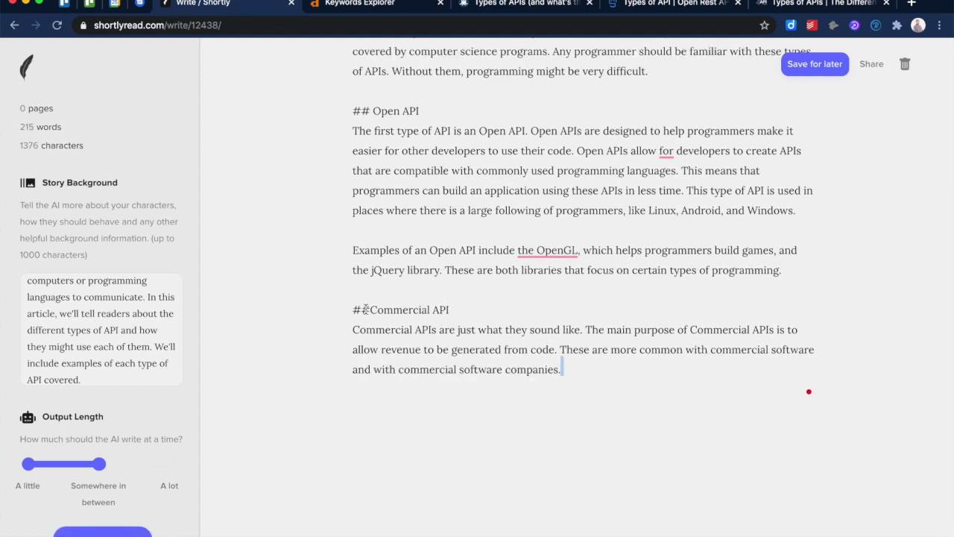
Step: Add a space after the hash marks in the Commercial API heading, and read through the Open API and Commercial API sections
click(370, 310)
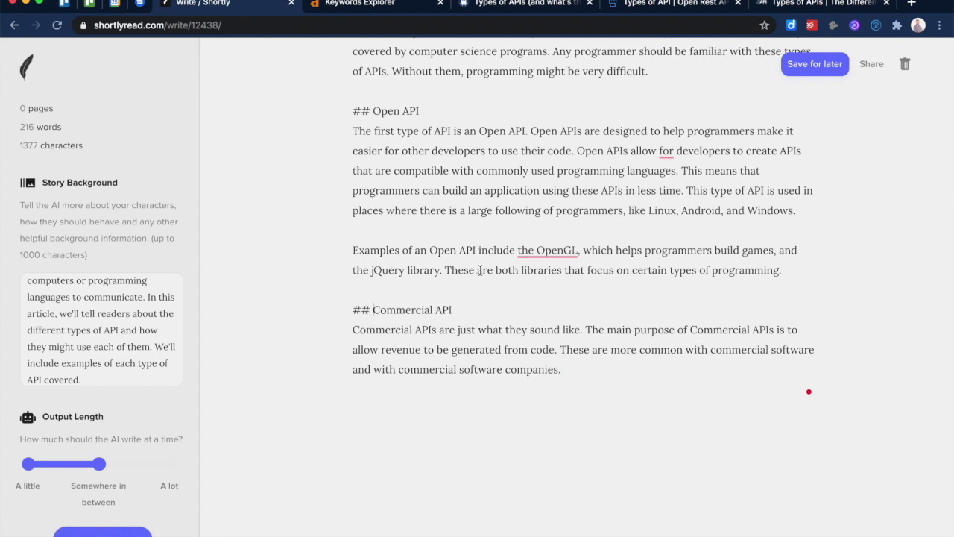
scroll(472, 199, up, 3)
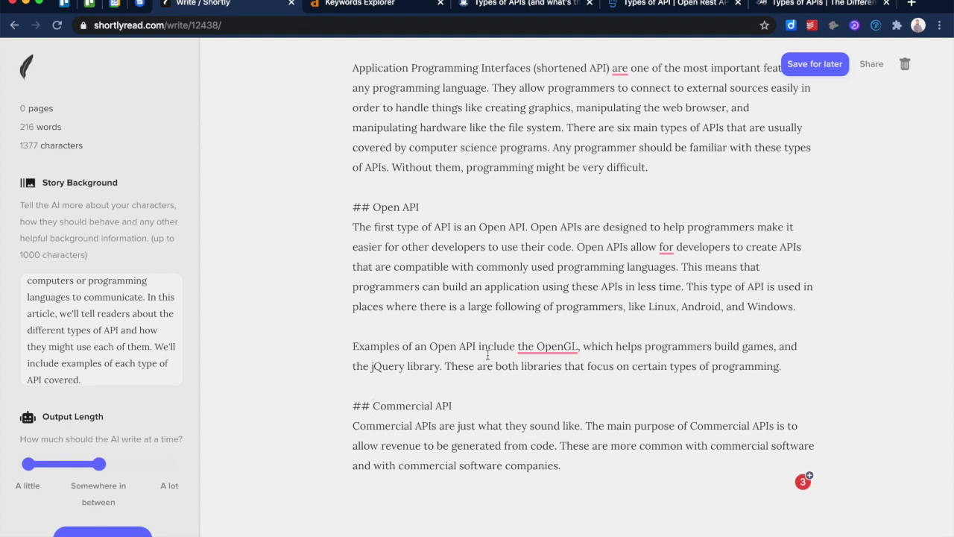
scroll(489, 353, up, 3)
scroll(487, 356, down, 3)
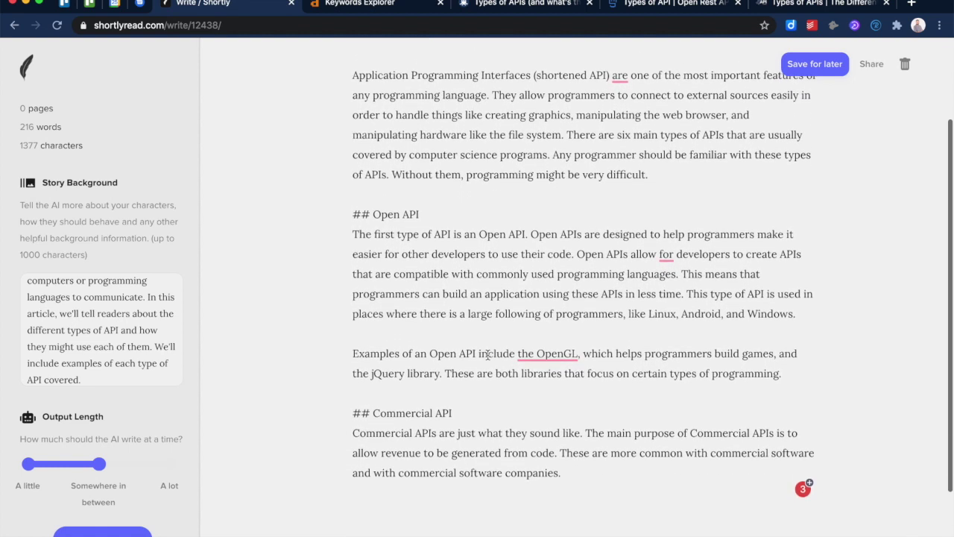
scroll(487, 355, down, 1)
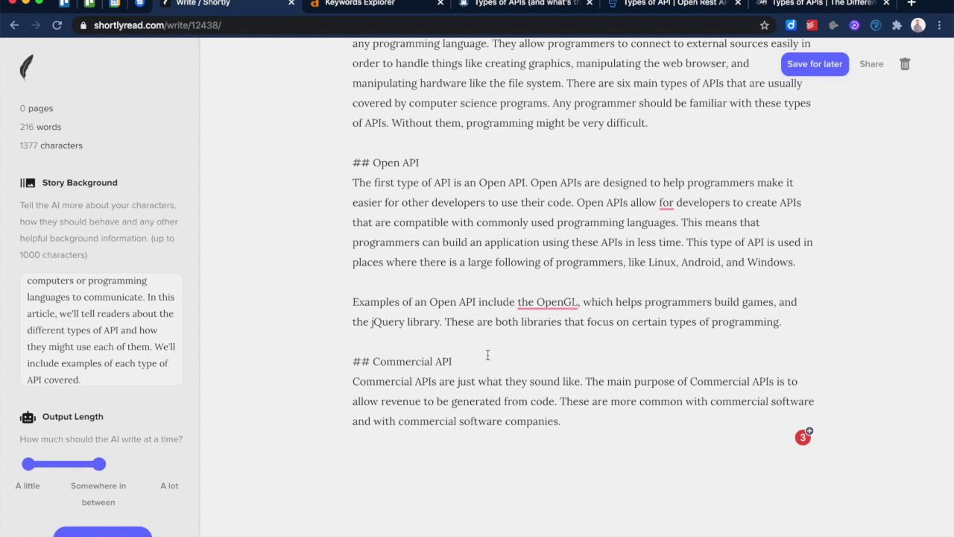
click(574, 425)
Step: Switch to the RapidAPI article and examine its Partner APIs entry as a counterpart to the Commercial API section
click(481, 9)
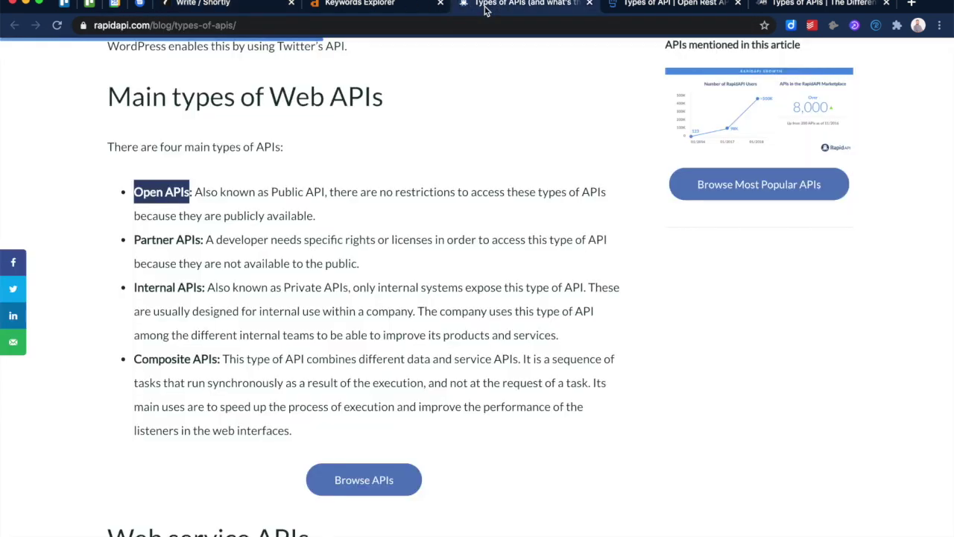
click(278, 246)
click(134, 240)
drag(134, 240, 206, 238)
click(205, 238)
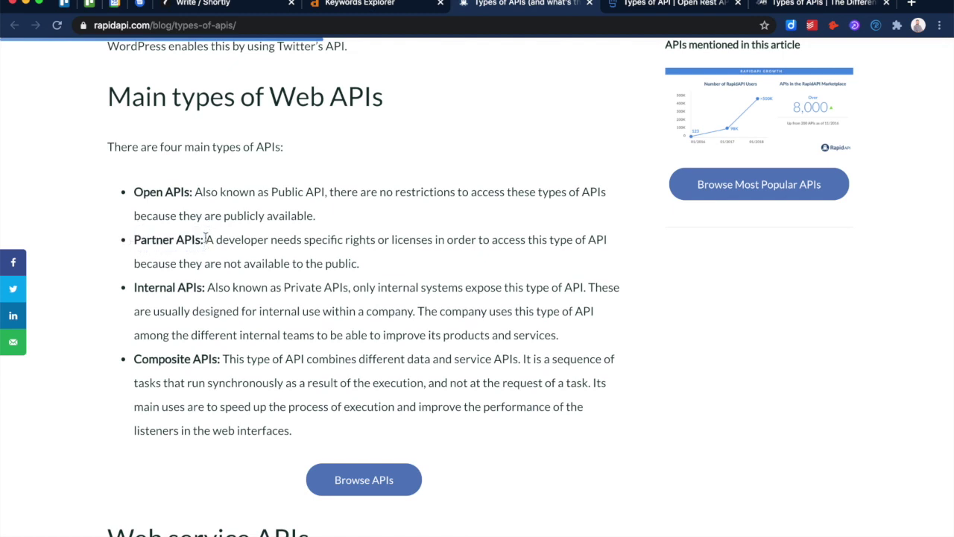
Step: In the Shortly draft's Commercial API section, add "An example of a company with a commercial API is", have the AI continue it, and review the output
click(263, 11)
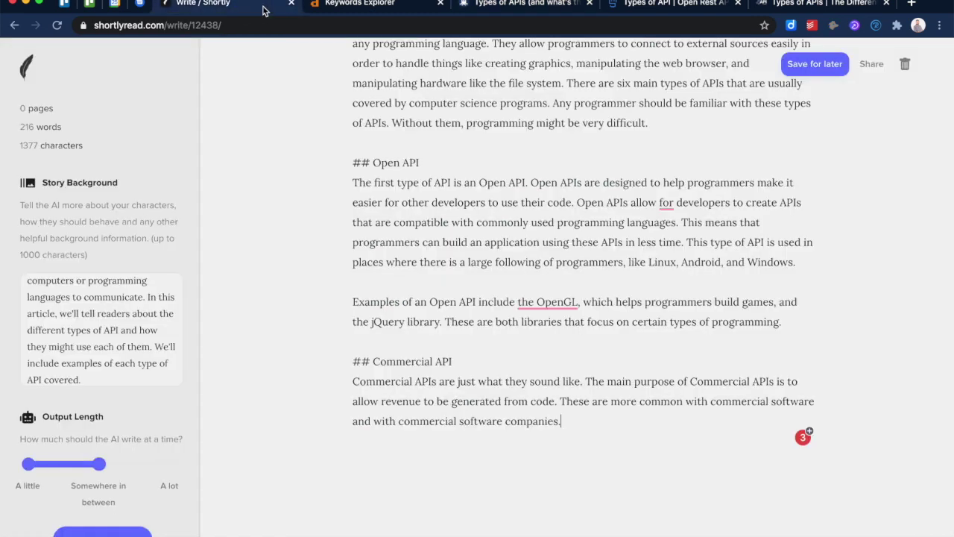
click(742, 423)
key(Return)
key(Return)
text(An example)
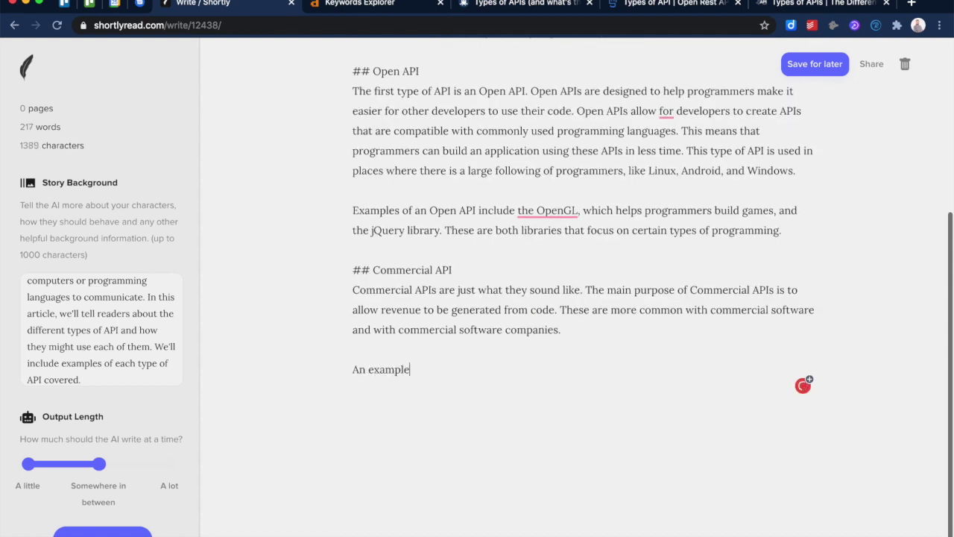
text( of a company wit)
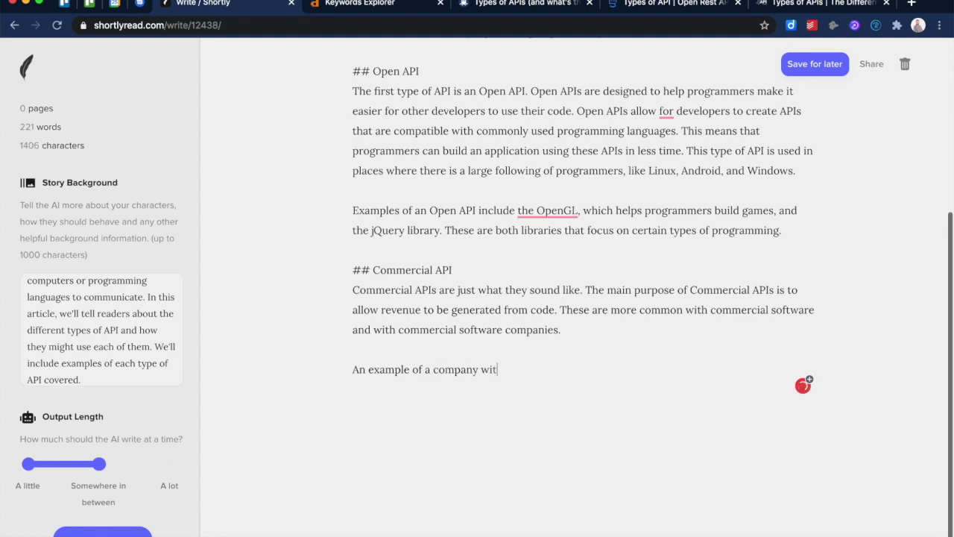
text(h a commercial a)
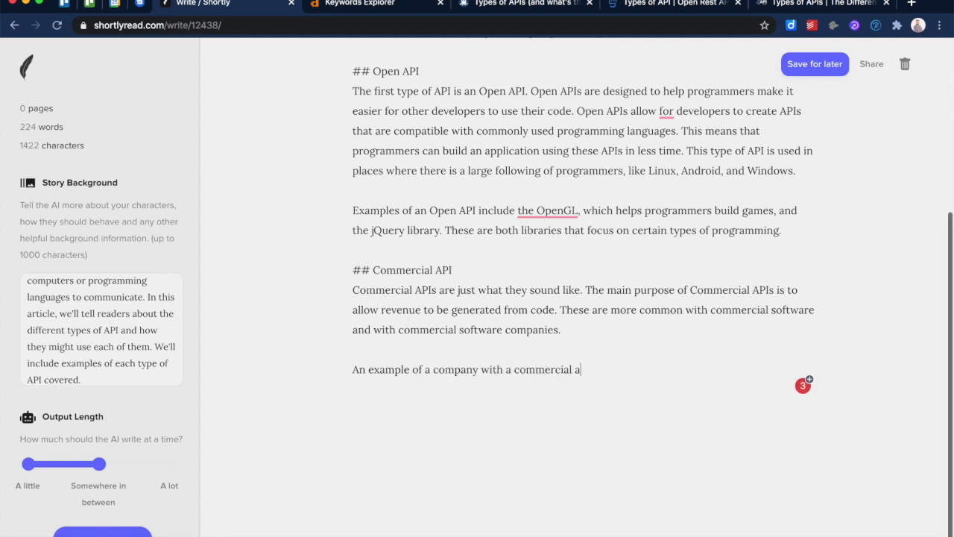
key(BackSpace)
text(API is)
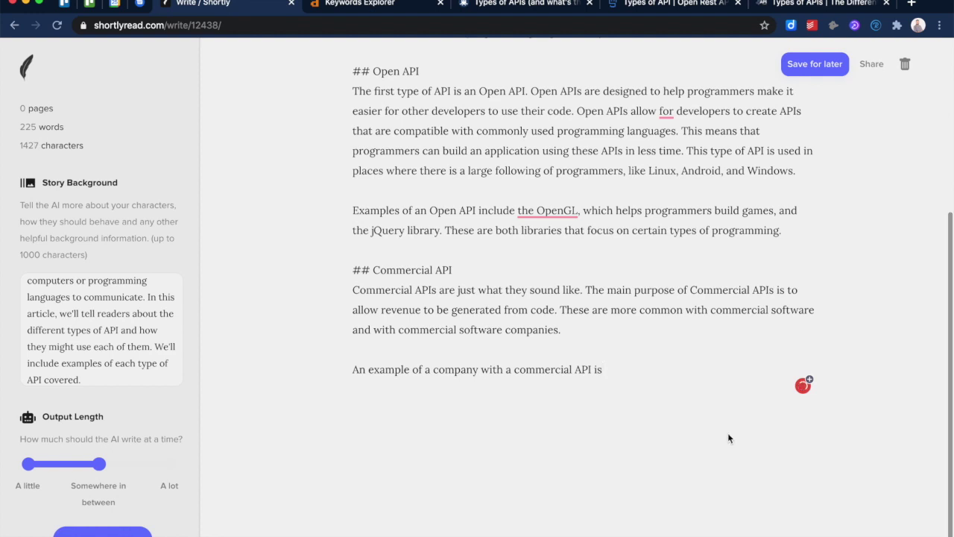
key(super+Return)
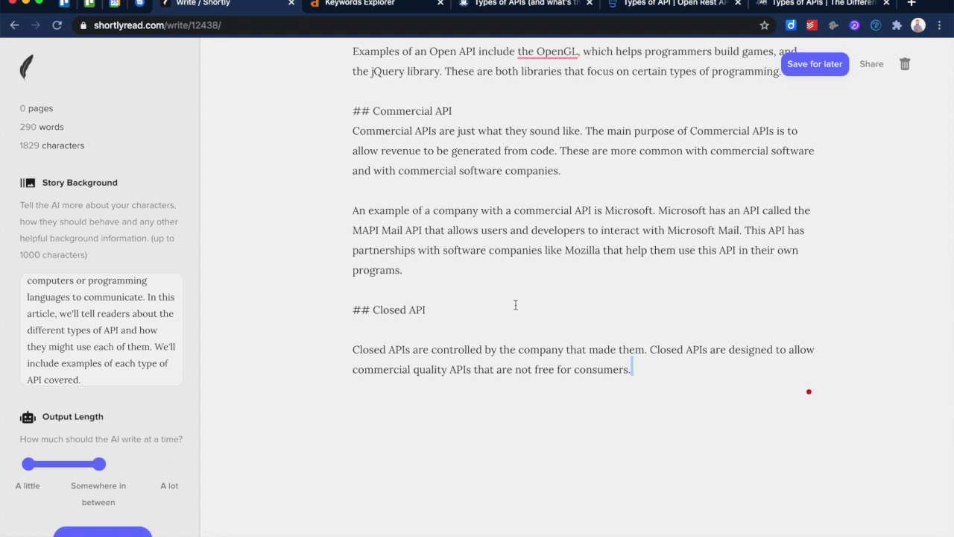
scroll(515, 304, up, 1)
click(510, 283)
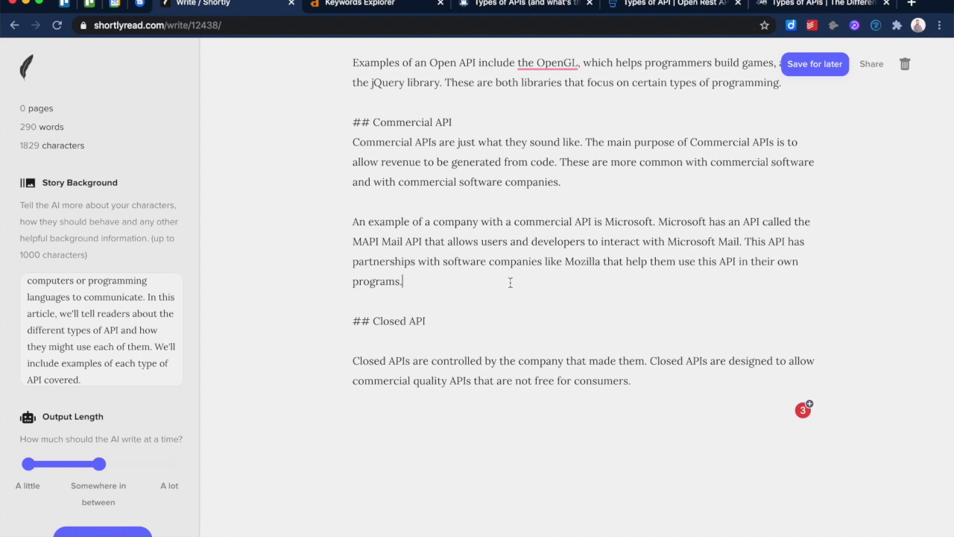
Step: Remove the blank line between the Closed API heading and its paragraph
scroll(510, 283, up, 5)
scroll(510, 282, down, 2)
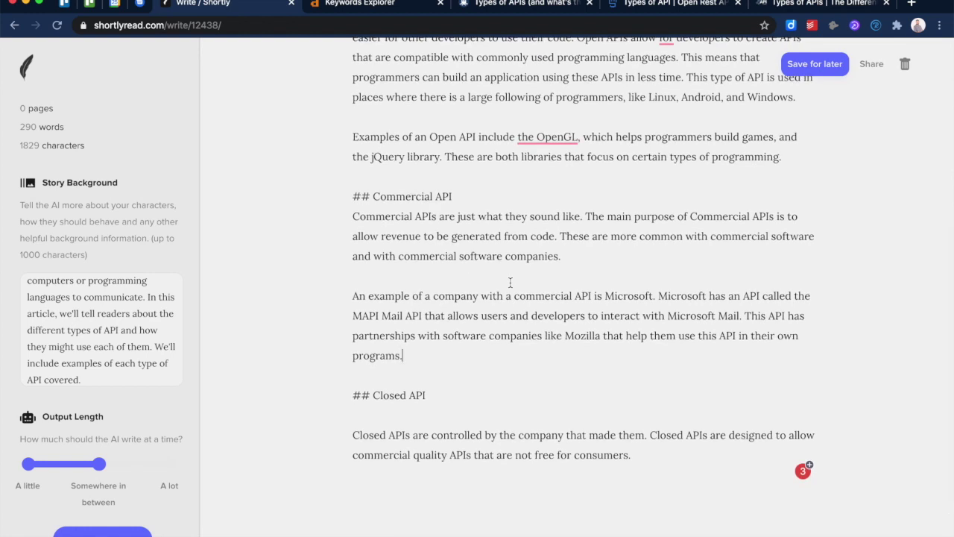
scroll(510, 282, down, 2)
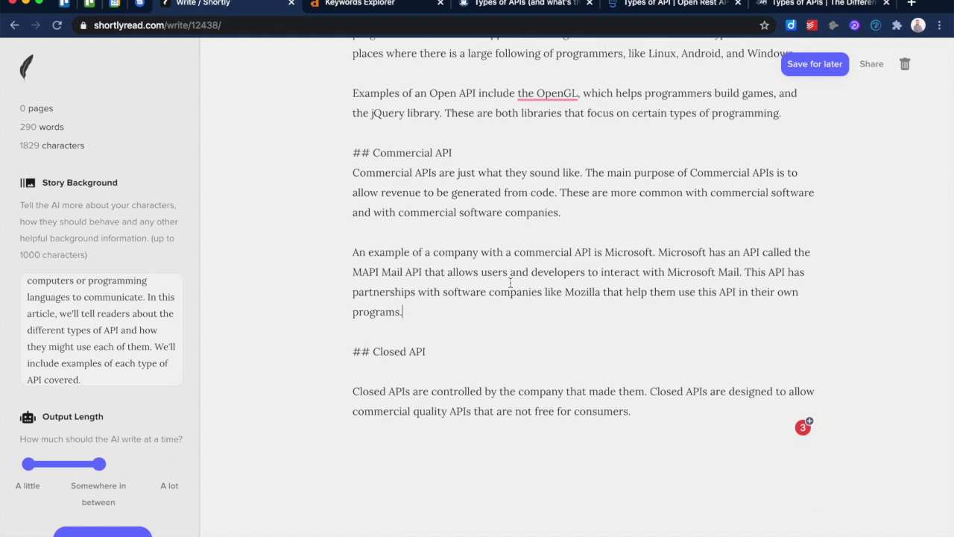
scroll(510, 282, down, 1)
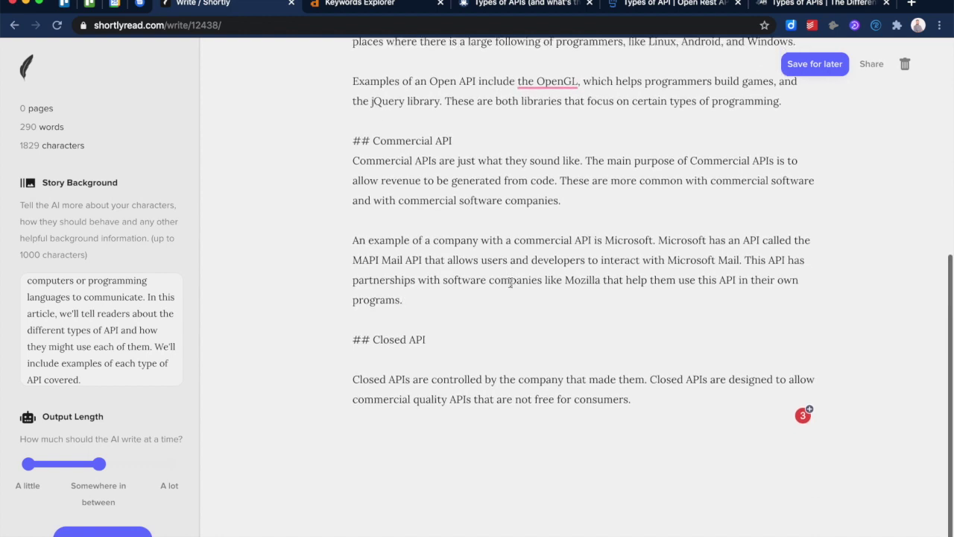
click(436, 362)
key(BackSpace)
Step: At the end of the Closed API paragraph, add "A common example of a closed API is", have the AI continue it, and review the output
click(676, 371)
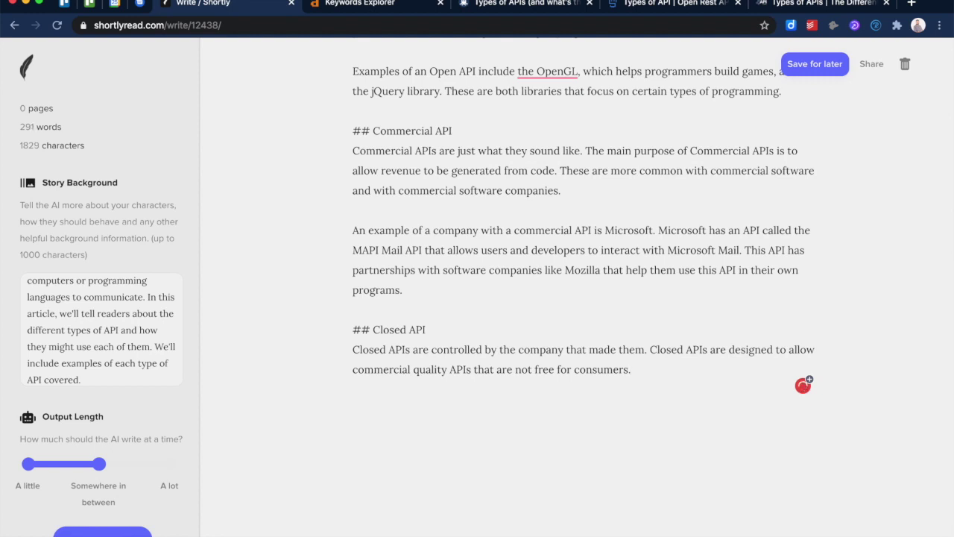
text(A )
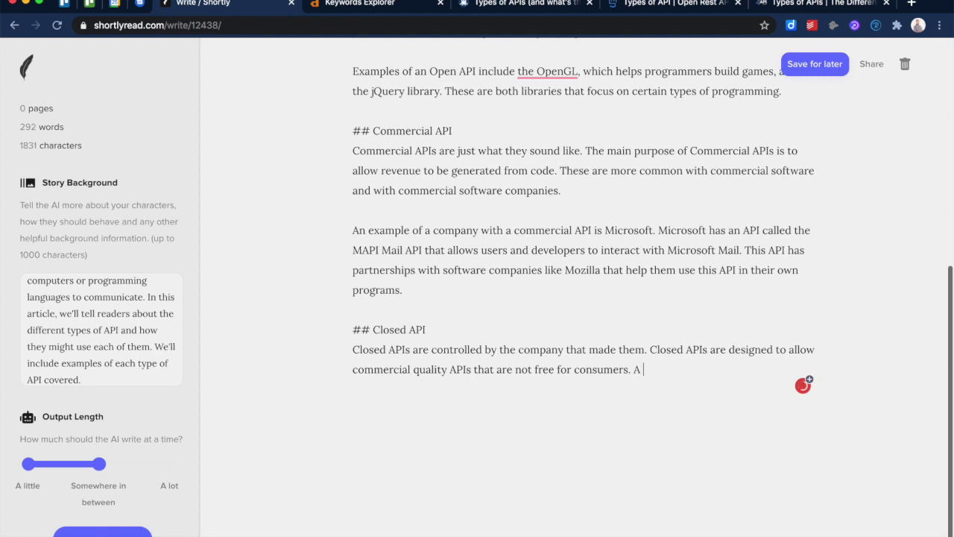
text(common ex)
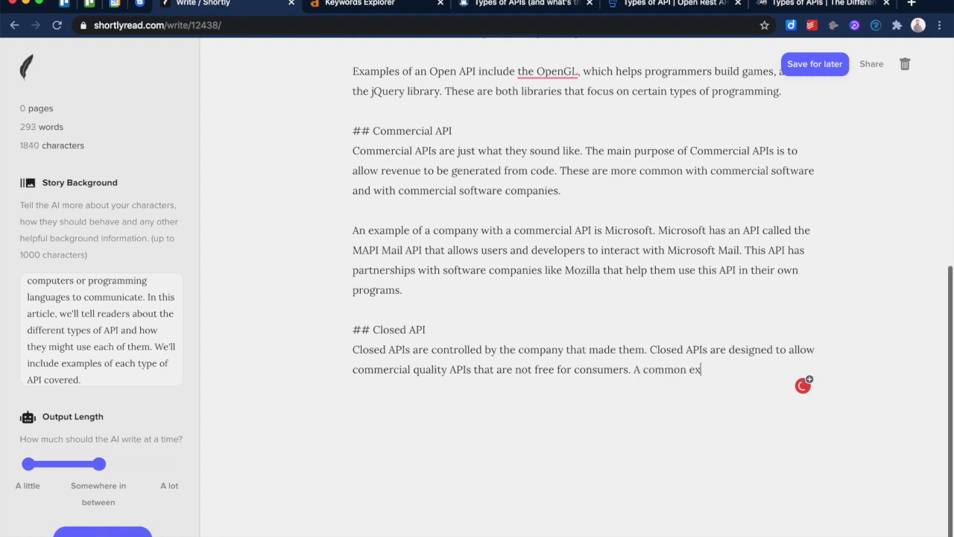
text(ample  of a closed API is)
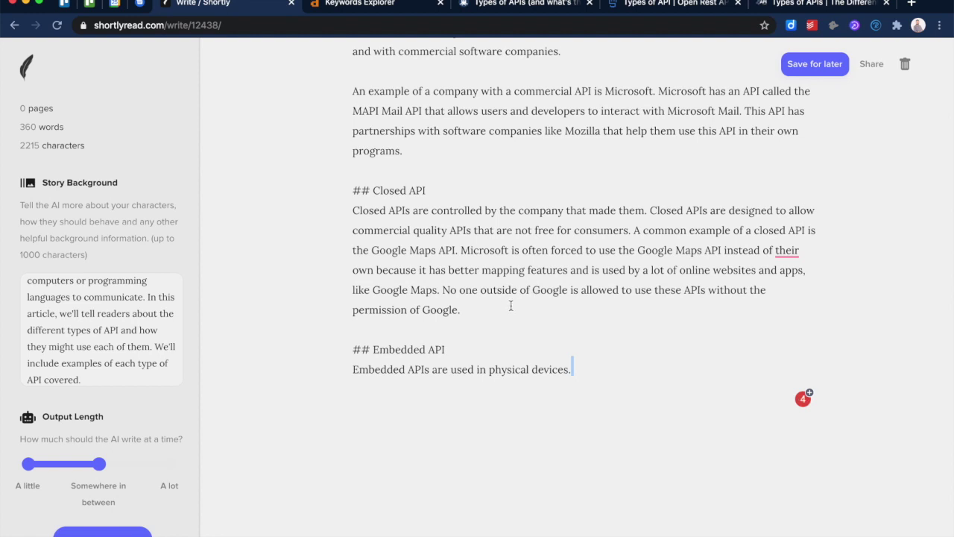
scroll(510, 306, up, 4)
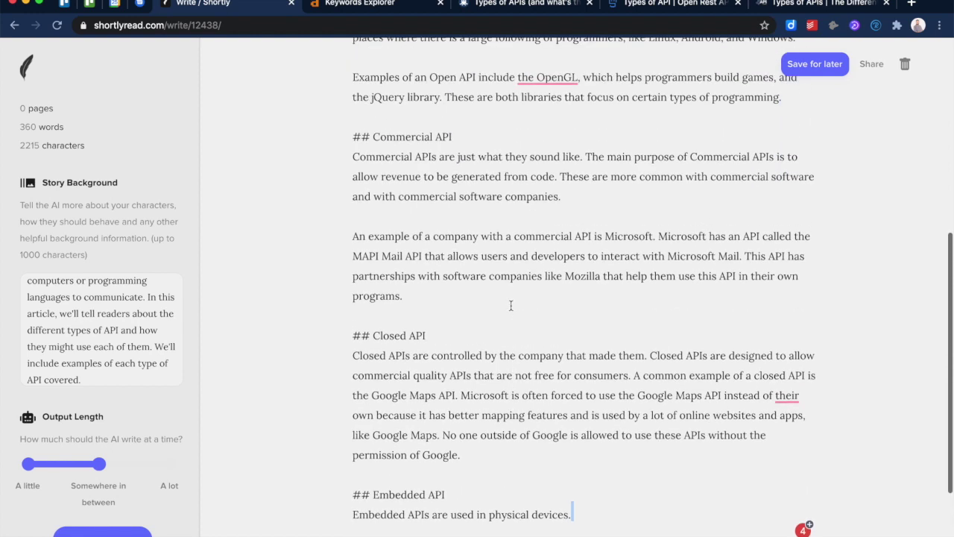
scroll(488, 298, down, 4)
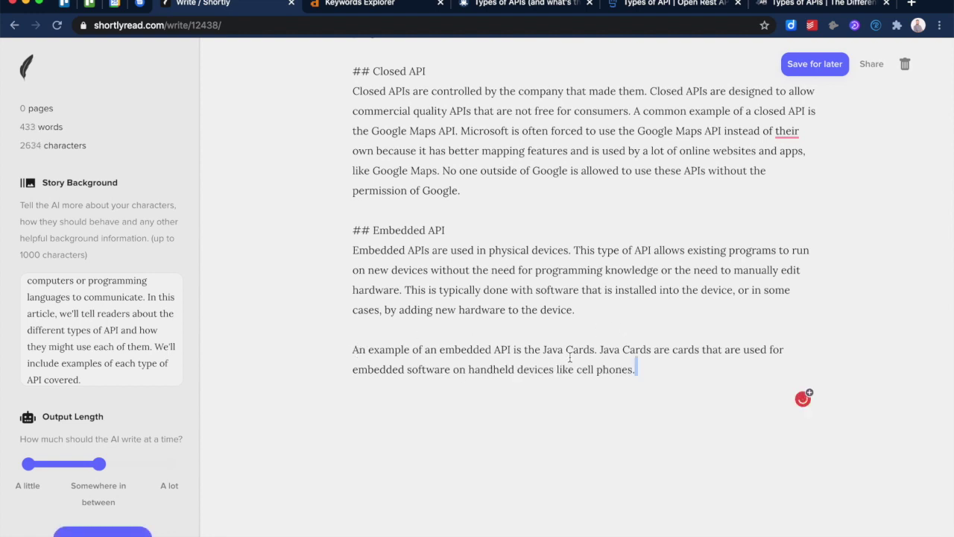
Step: Have the AI continue the article from the end of the Embedded API example, and again after the Applied APIs paragraph
click(646, 366)
scroll(645, 366, up, 8)
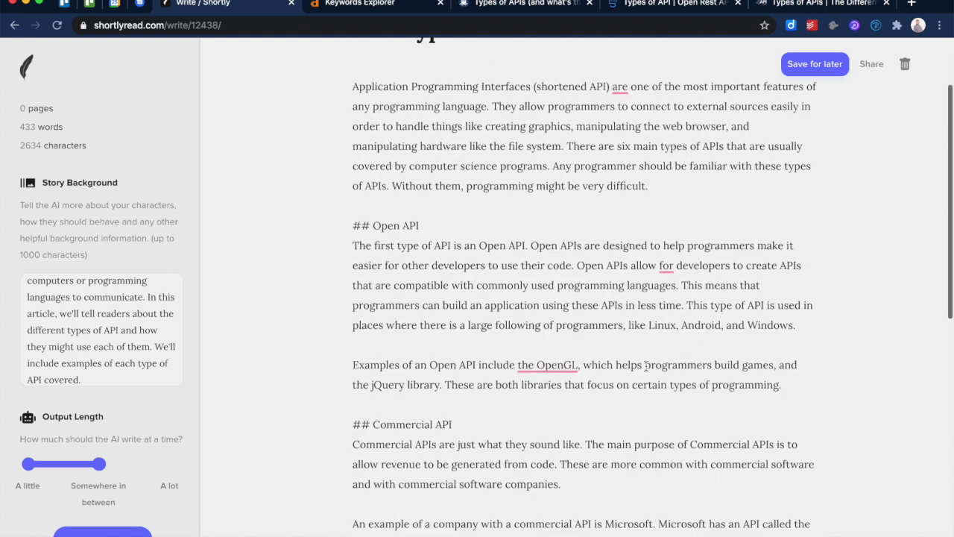
scroll(645, 366, down, 7)
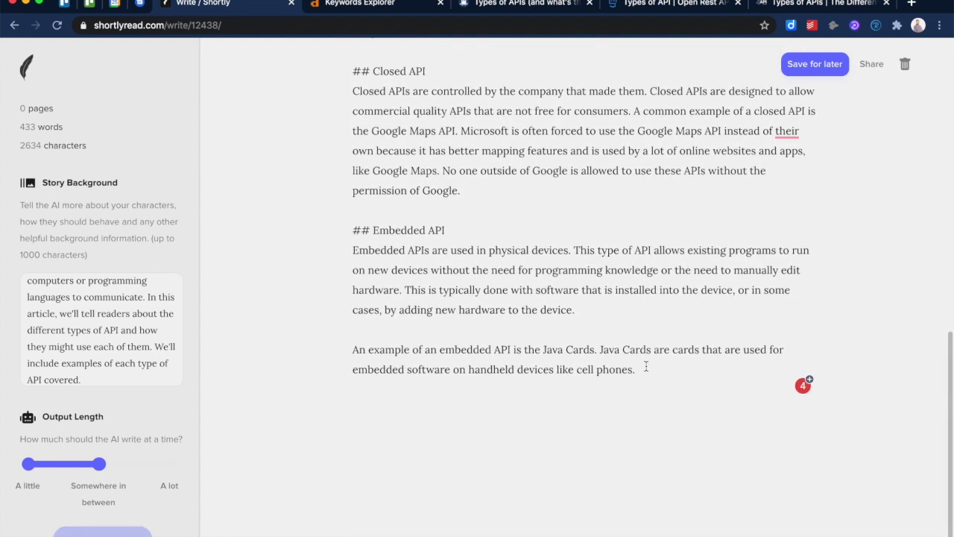
click(646, 366)
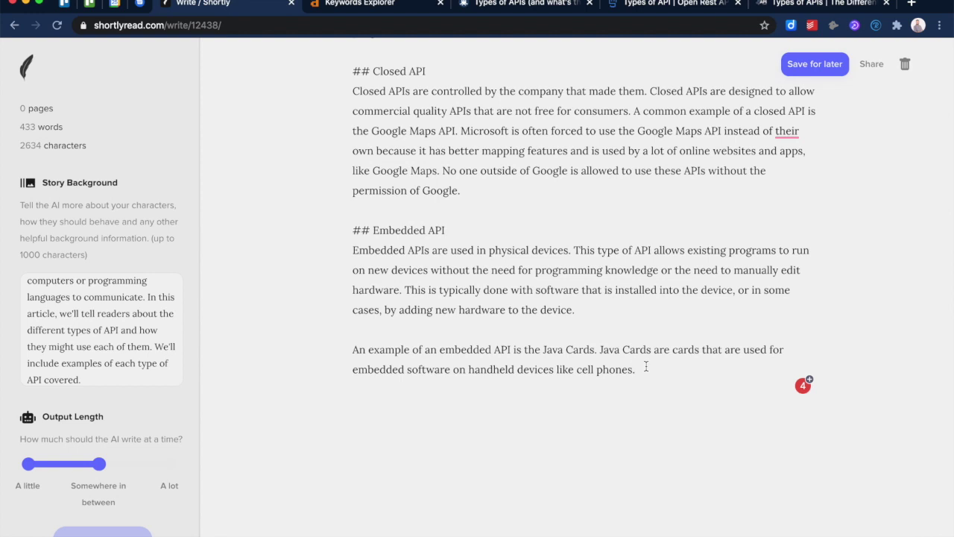
key(super+Return)
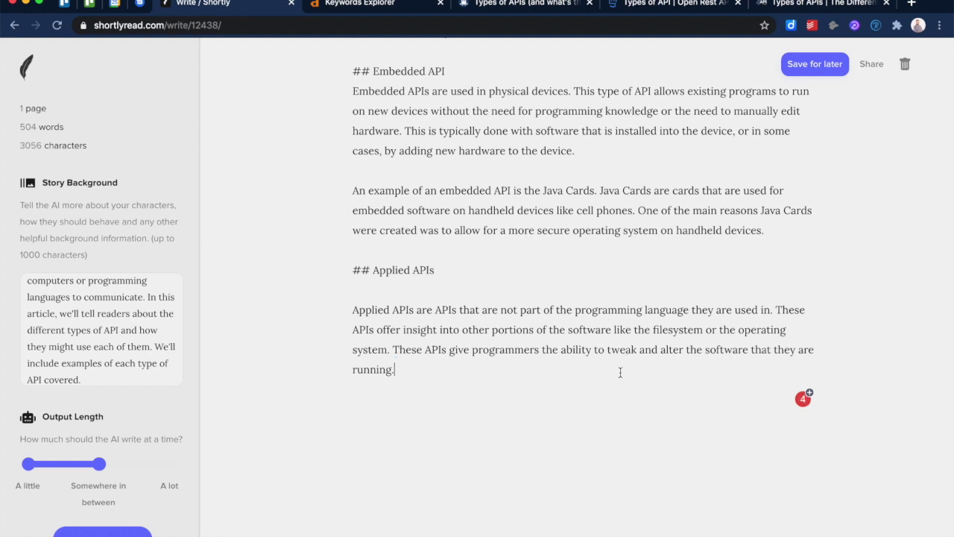
key(super+Return)
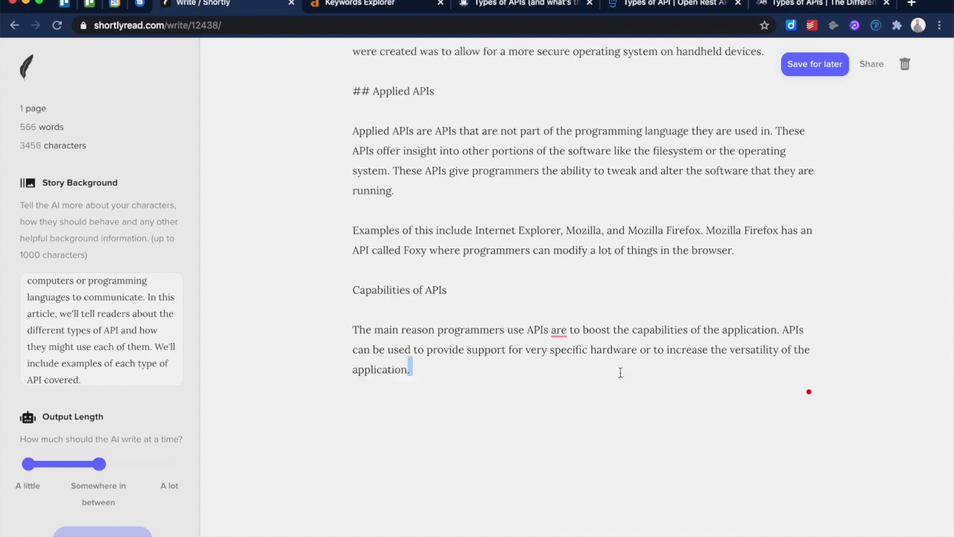
Step: Read back through the generated sections and mark "Capabilities of APIs" as a heading with "## "
scroll(415, 269, up, 10)
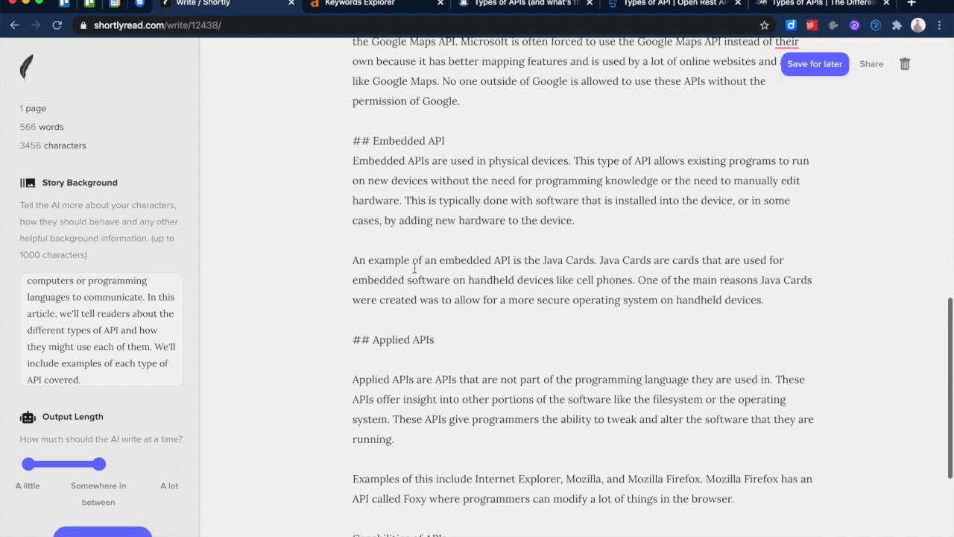
scroll(415, 268, up, 5)
scroll(415, 268, down, 10)
scroll(414, 269, down, 8)
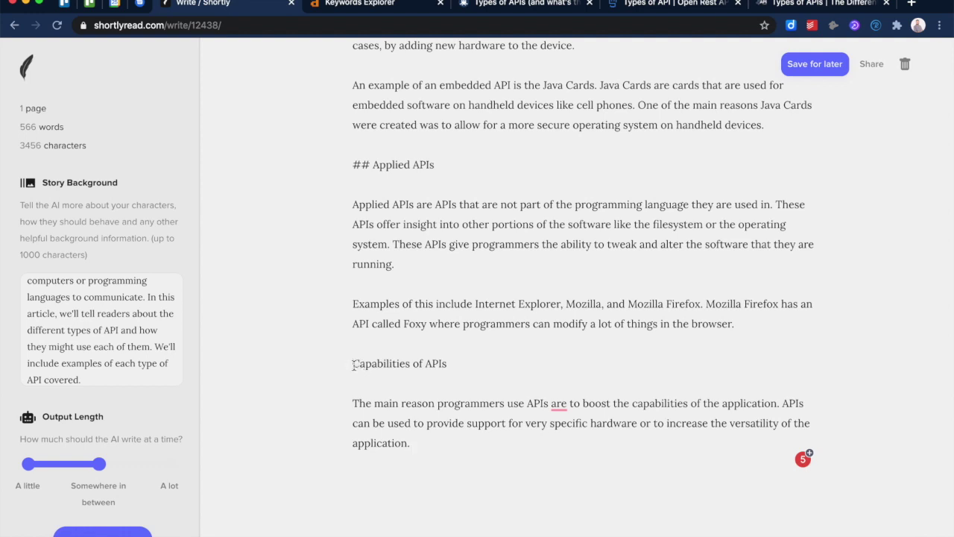
text(## )
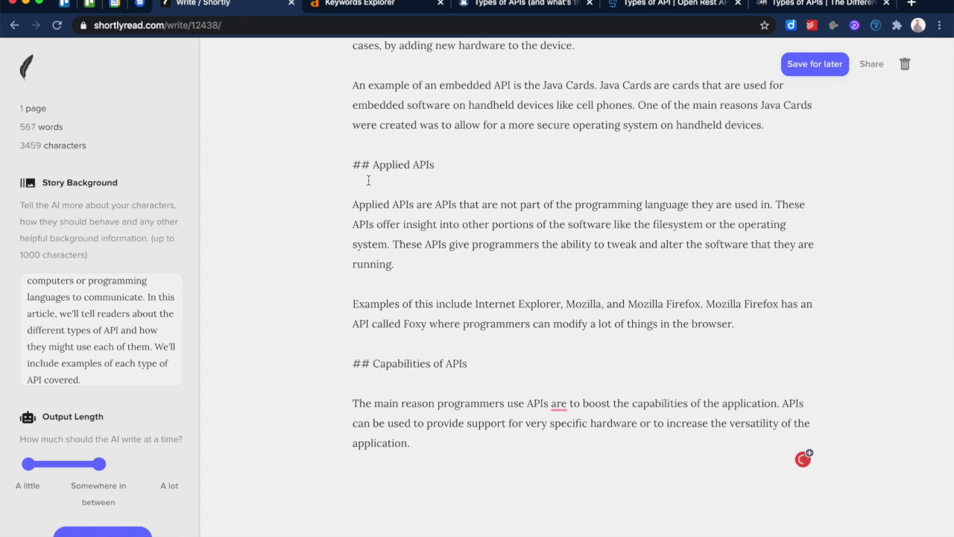
Step: Change the Applied APIs, Embedded API, Closed API, Commercial API and Open API headings to third level with "###"
text(#)
scroll(362, 193, up, 3)
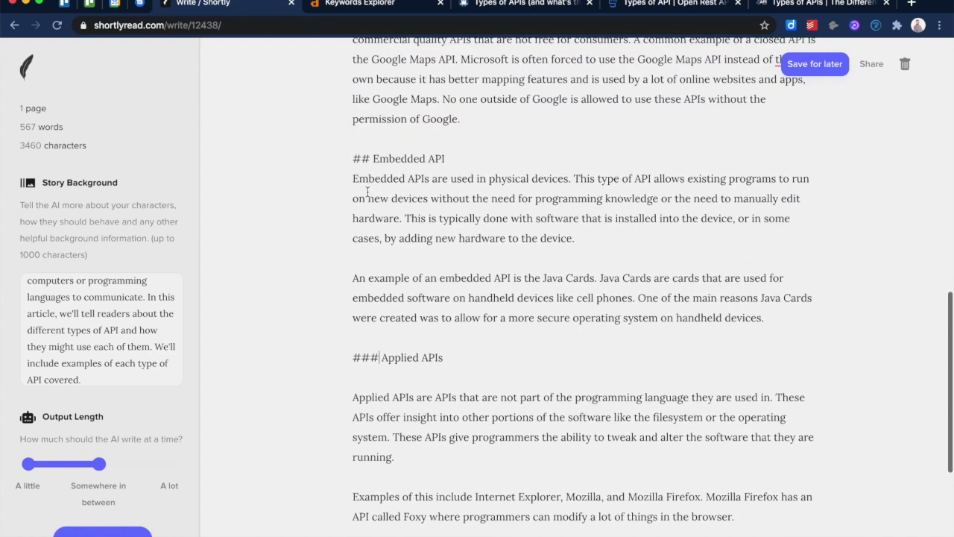
text(#)
scroll(361, 193, up, 4)
click(362, 179)
text(#)
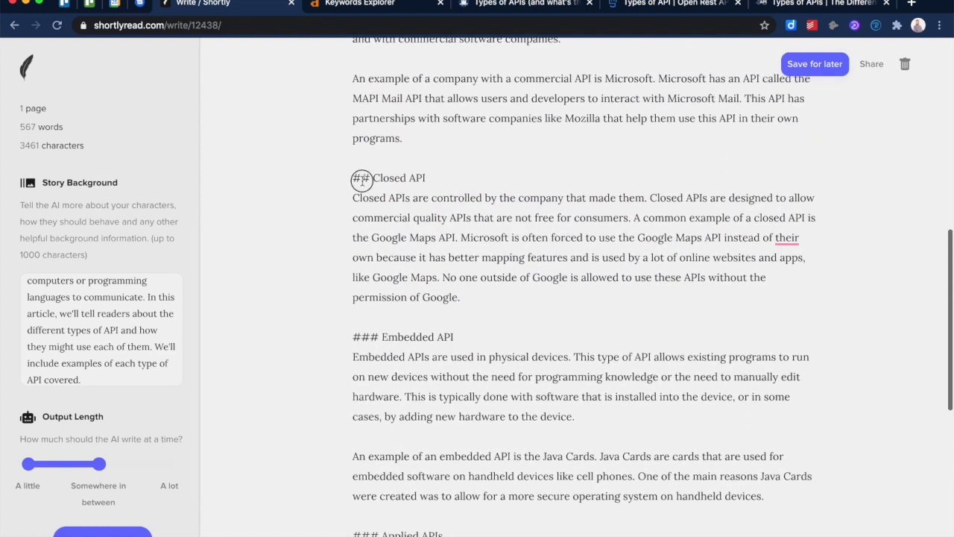
scroll(363, 195, up, 6)
click(363, 201)
text(#)
scroll(362, 187, up, 5)
click(361, 199)
text(# Open API)
scroll(361, 200, up, 3)
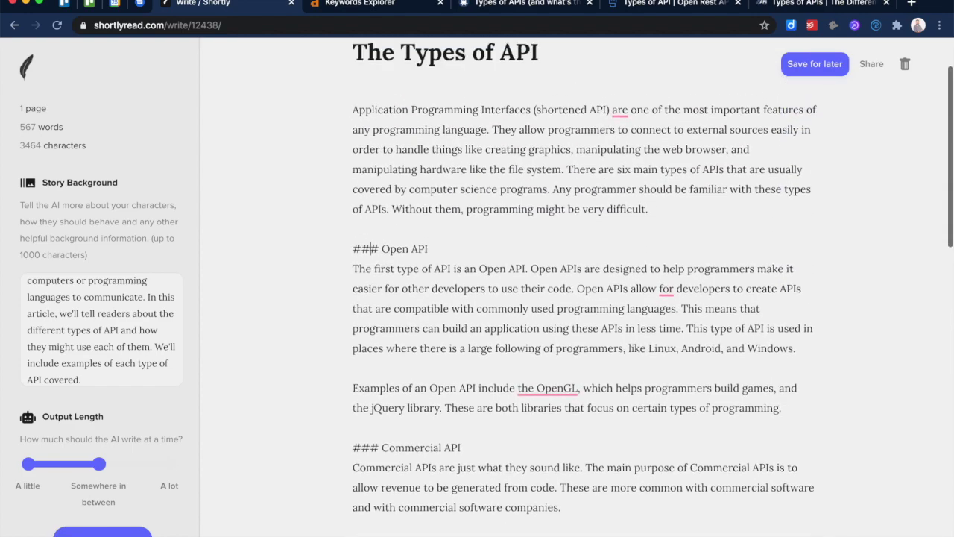
Step: Insert the heading "## Five Types of Developer API" between the introduction and the Open API section
scroll(362, 200, down, 8)
scroll(582, 298, down, 5)
scroll(581, 298, up, 10)
click(660, 287)
key(Return)
key(Return)
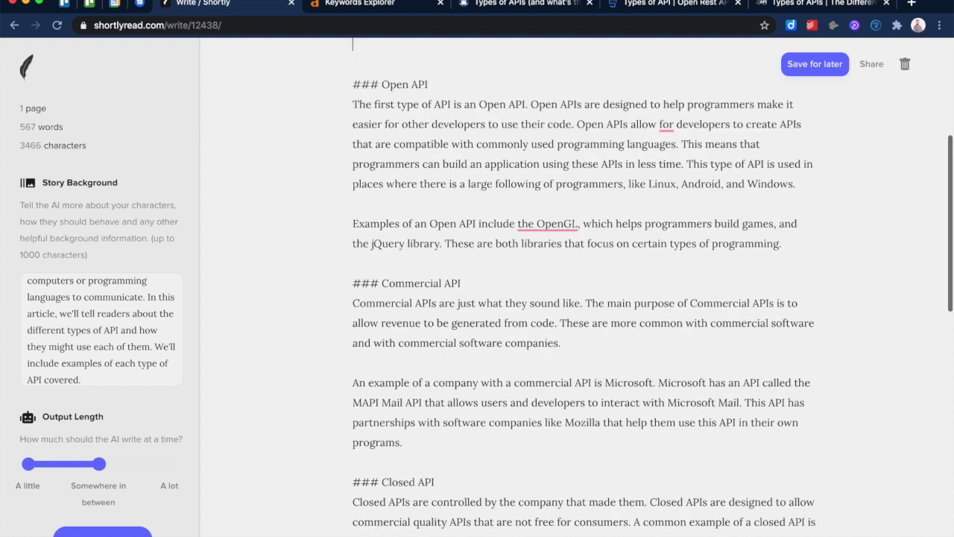
text(## Type)
scroll(654, 363, up, 5)
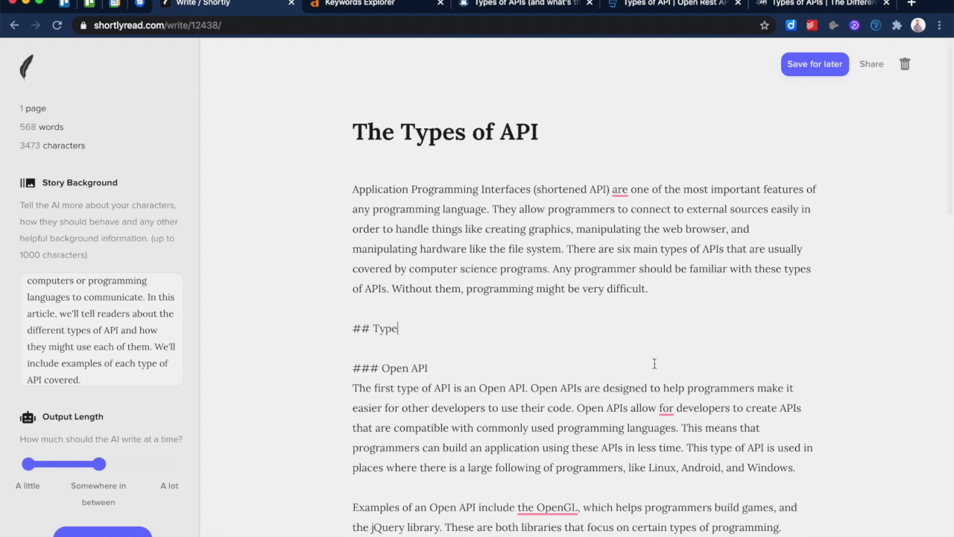
key(alt+shift+Left)
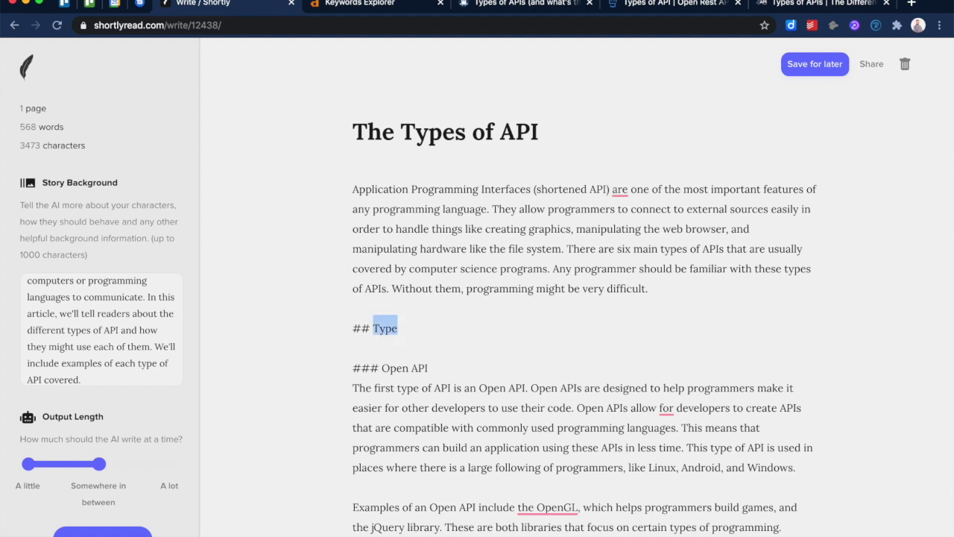
text(Five Types of Developer AAP)
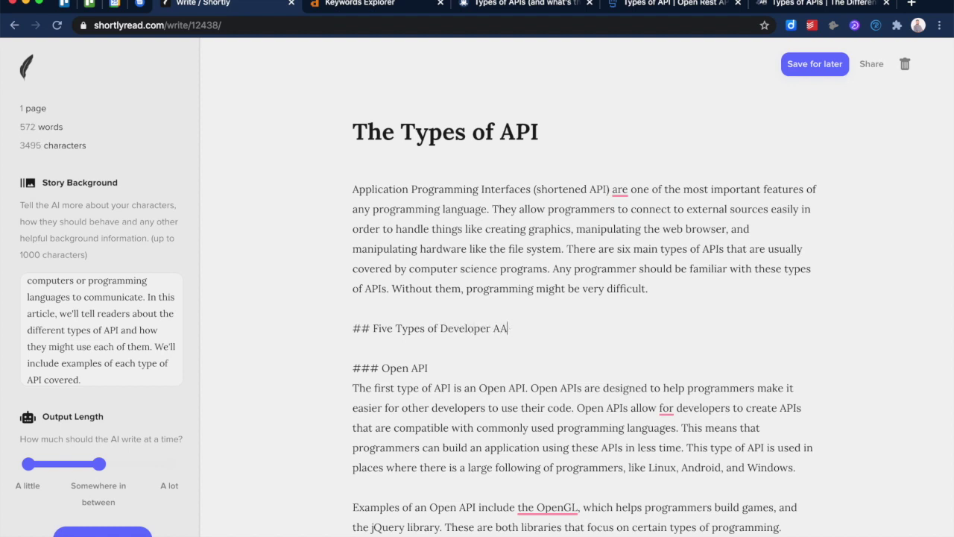
key(BackSpace)
text(PI)
Step: In the introduction, change the stated number of main API types to "five" and look over the sections below
double_click(623, 248)
text(five)
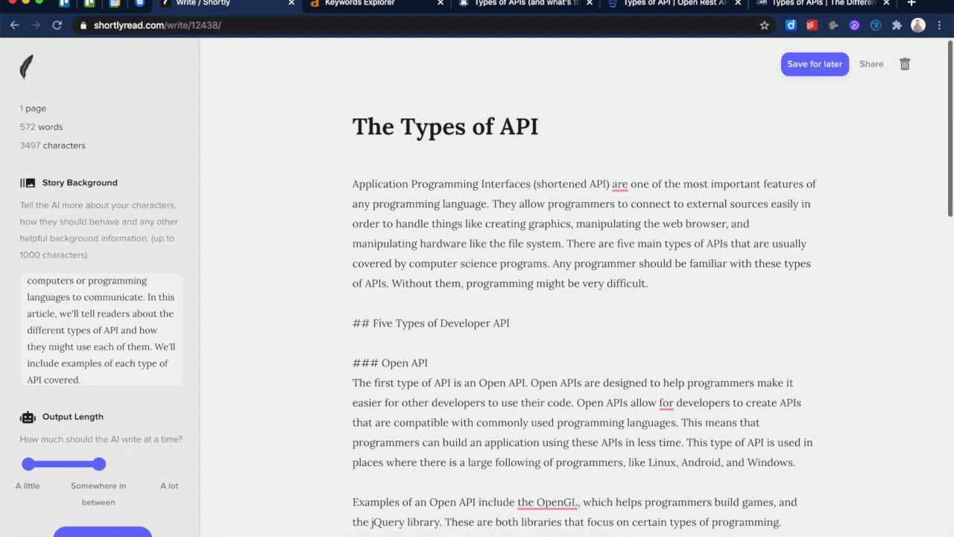
scroll(582, 298, down, 6)
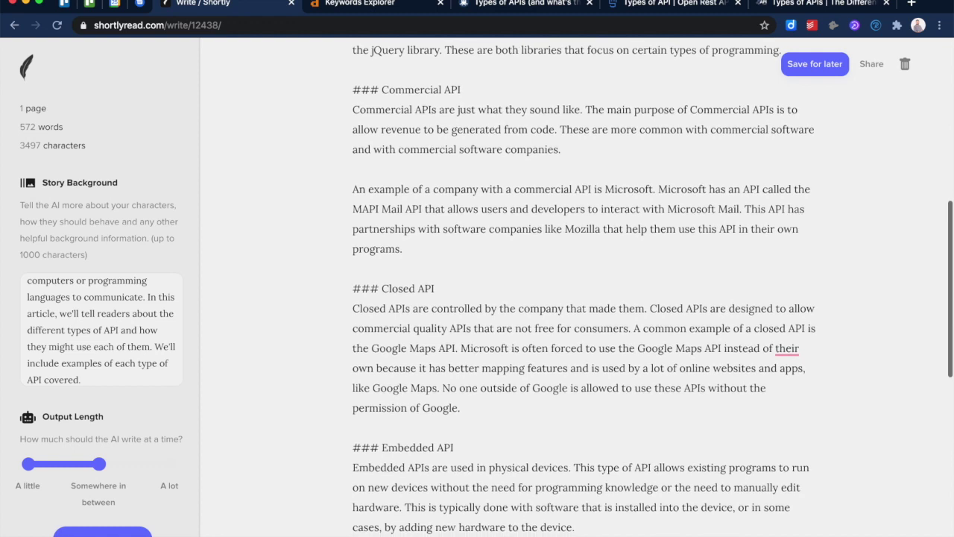
scroll(544, 228, up, 3)
Step: Add a line below the Five Types of Developer API heading, set the output length to "A little", and have the AI write there
click(516, 92)
key(Down)
key(Return)
scroll(501, 104, down, 1)
scroll(581, 298, up, 4)
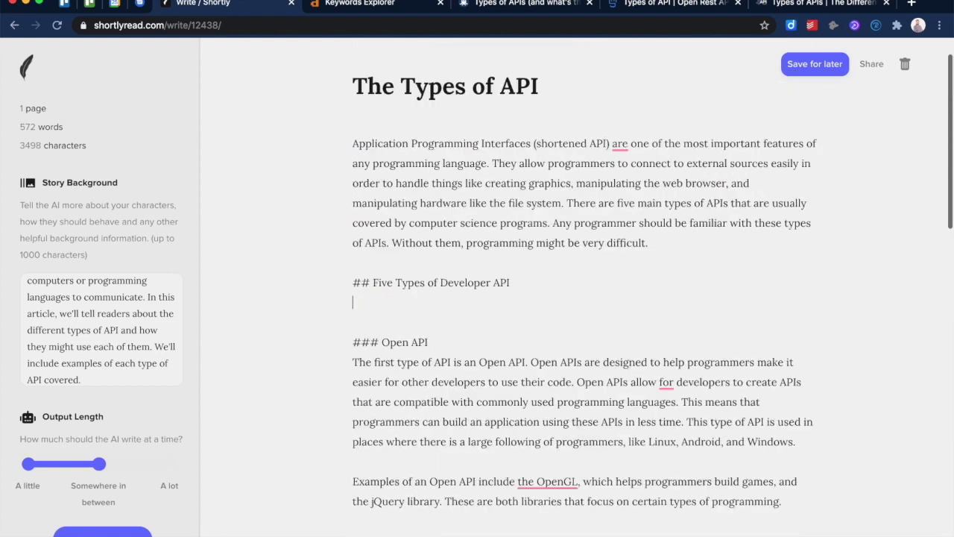
click(37, 468)
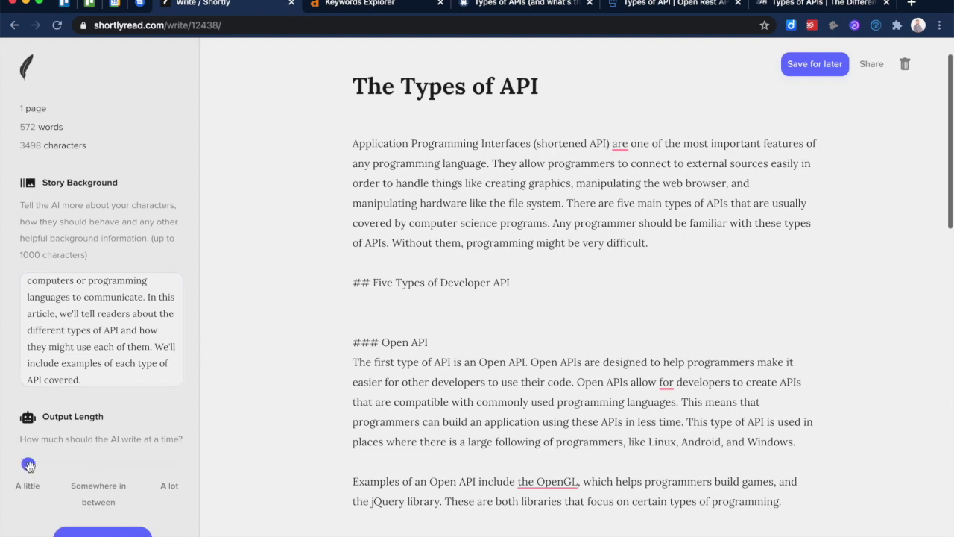
key(super+Return)
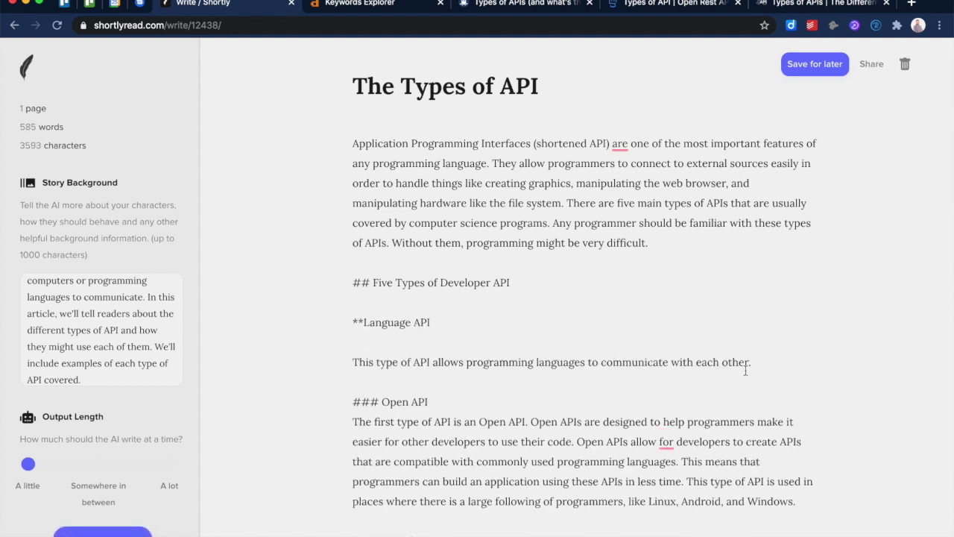
Step: Delete the AI-written Language API passage and set the output length back to "Somewhere in between"
drag(759, 376, 754, 298)
key(BackSpace)
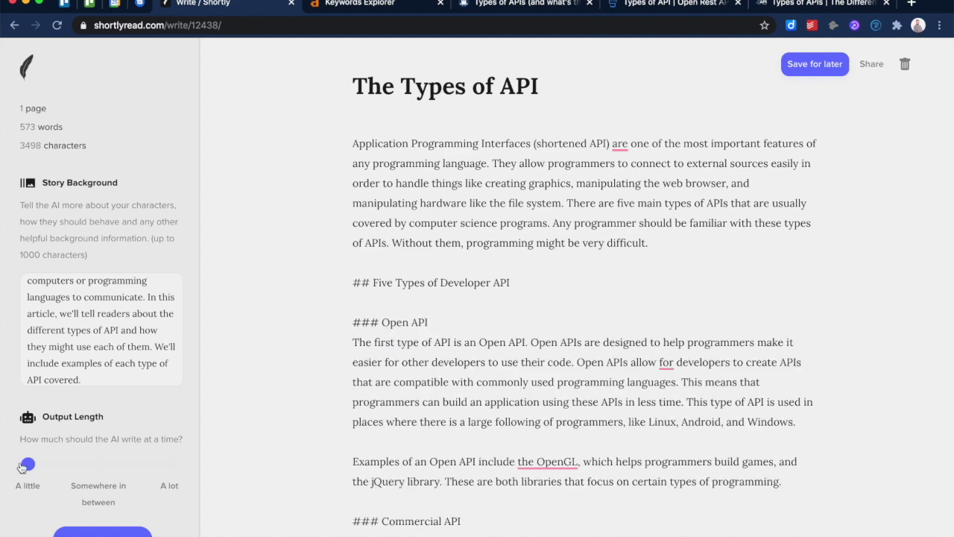
drag(22, 463, 99, 463)
Step: Remove the trailing space after the Capabilities of APIs paragraph and have the AI continue that section
scroll(442, 374, down, 5)
scroll(443, 374, down, 6)
click(453, 399)
key(BackSpace)
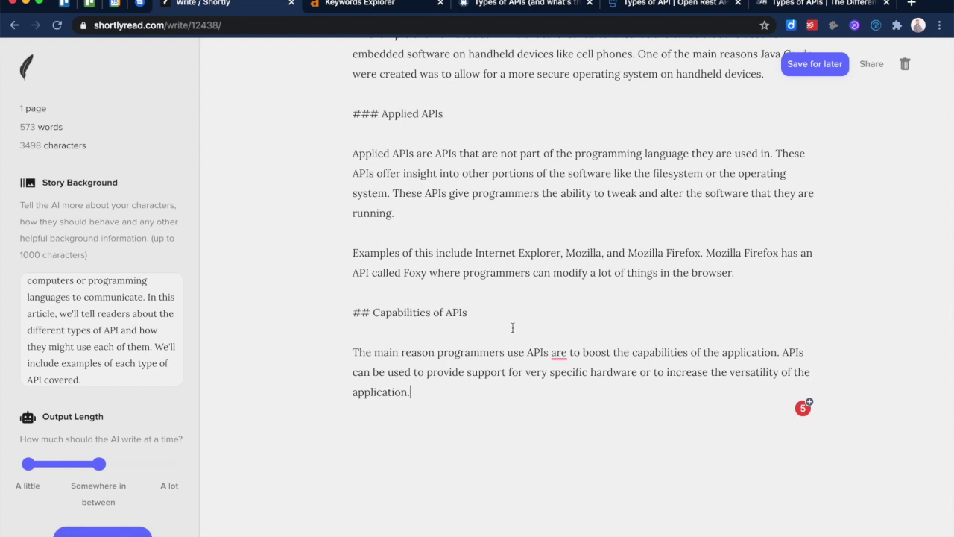
key(super+Return)
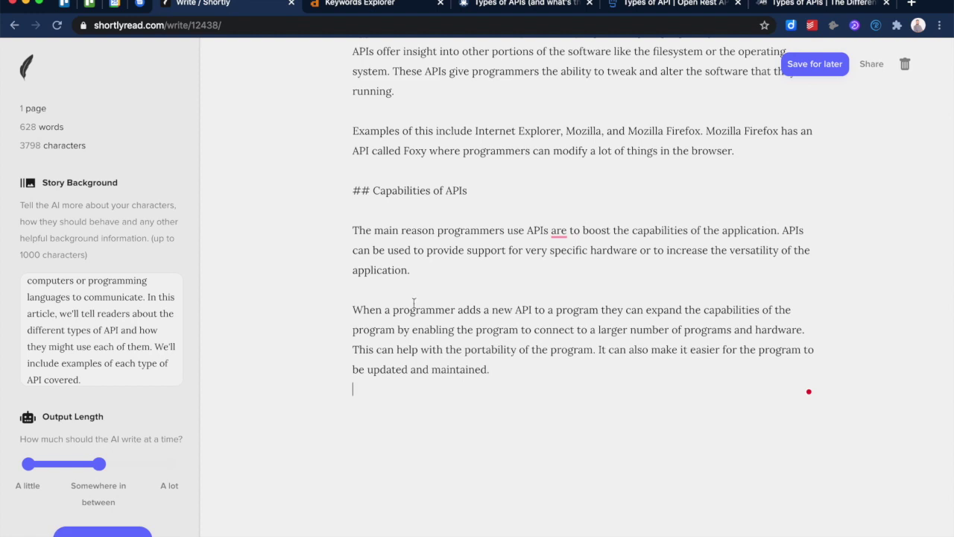
Step: Add the heading "## Cost of APIs" below the capabilities section, start its paragraph with "The cost", and have the AI continue it
key(Return)
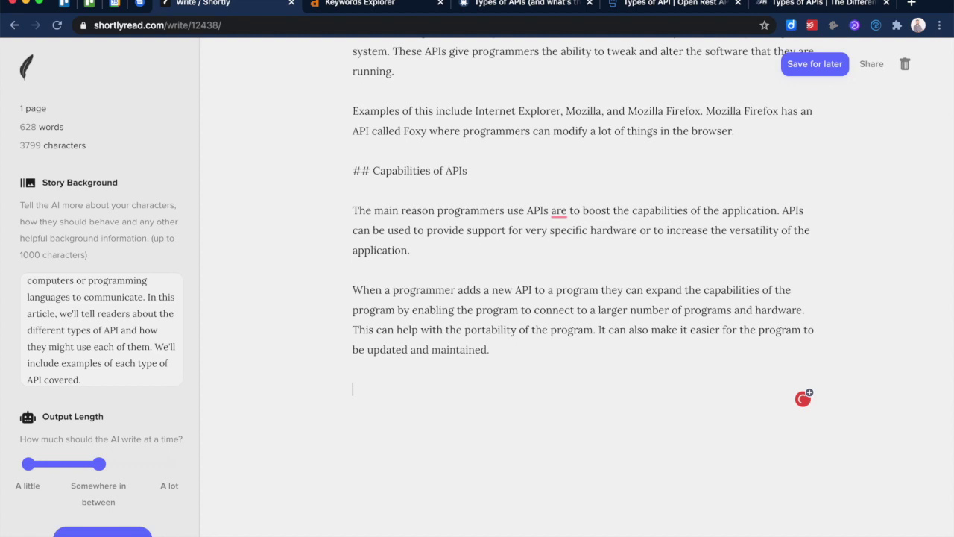
text(## Cost of APIs)
key(Return)
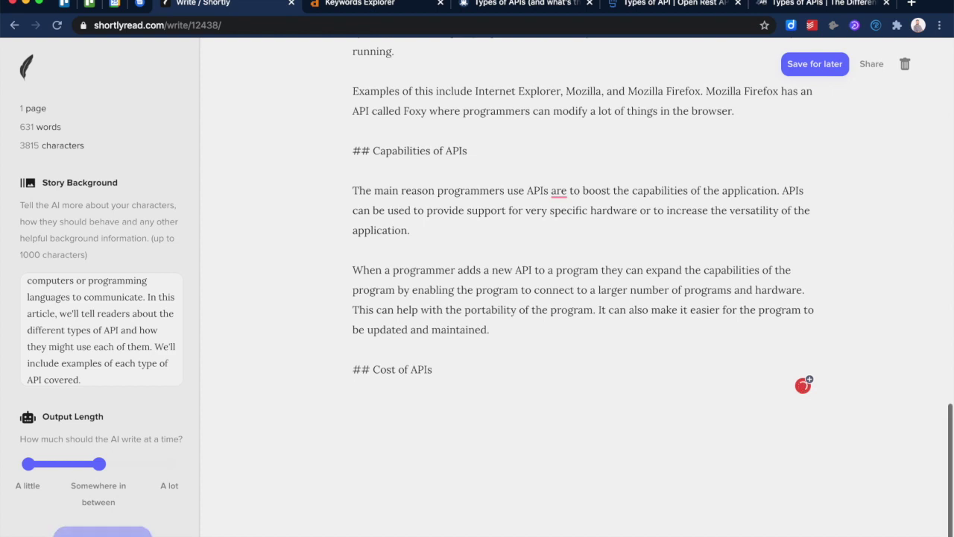
key(Return)
text(The cost)
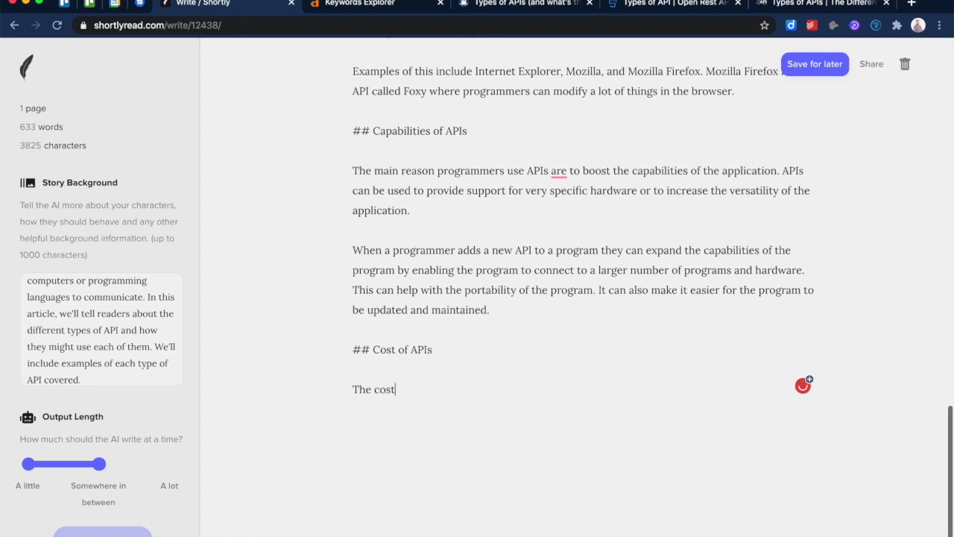
text( of an API is not very costly, as APIs are made for a good cause. APIs are only expensive when they are unnecessary. APIs are usually inexpensive because they are often useful to programmers and are used in many different programs.)
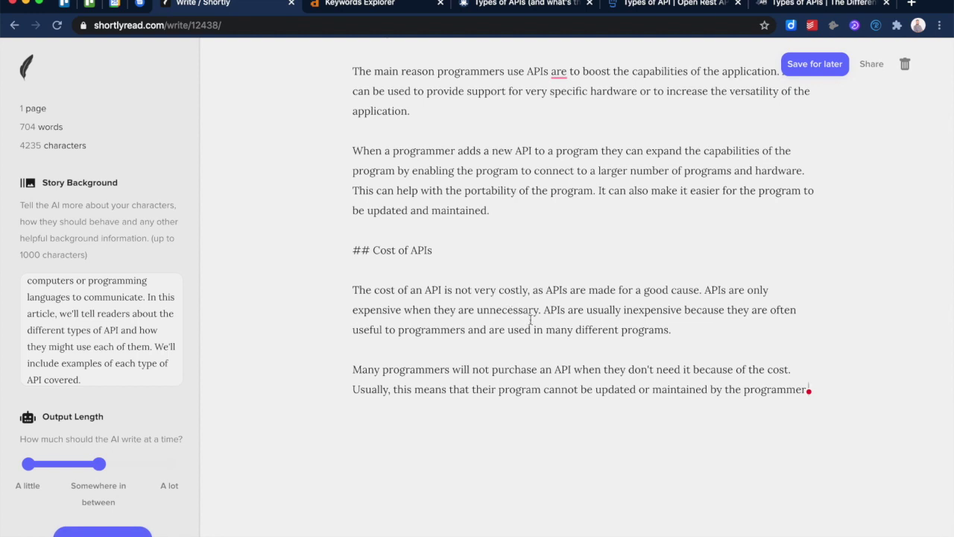
Step: Delete the whole Cost of APIs section, including its heading and the leftover characters
drag(351, 292, 580, 290)
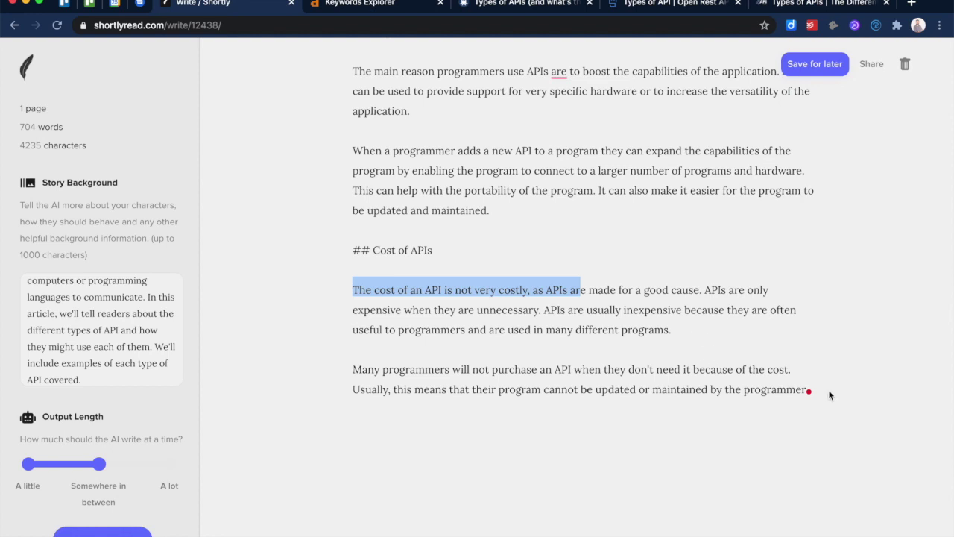
click(805, 391)
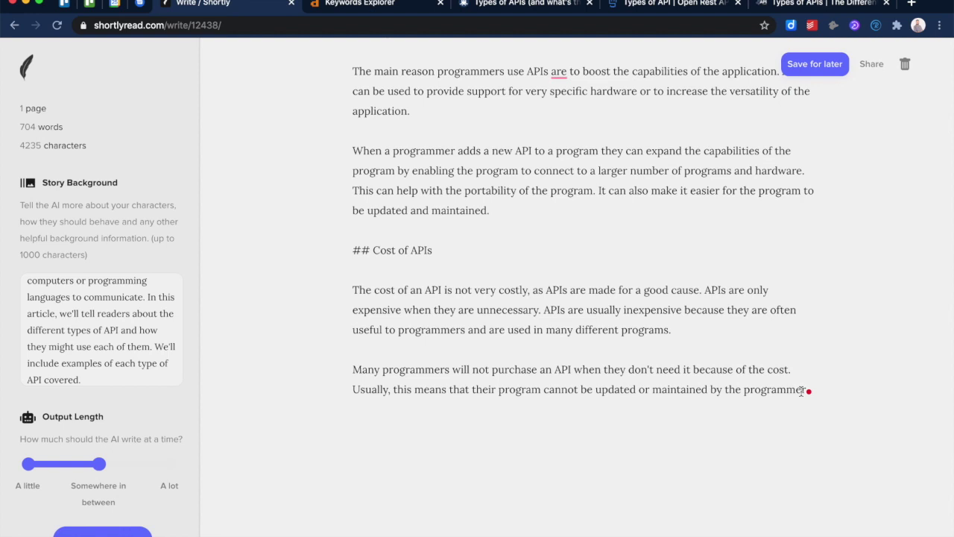
drag(801, 391, 656, 222)
key(BackSpace)
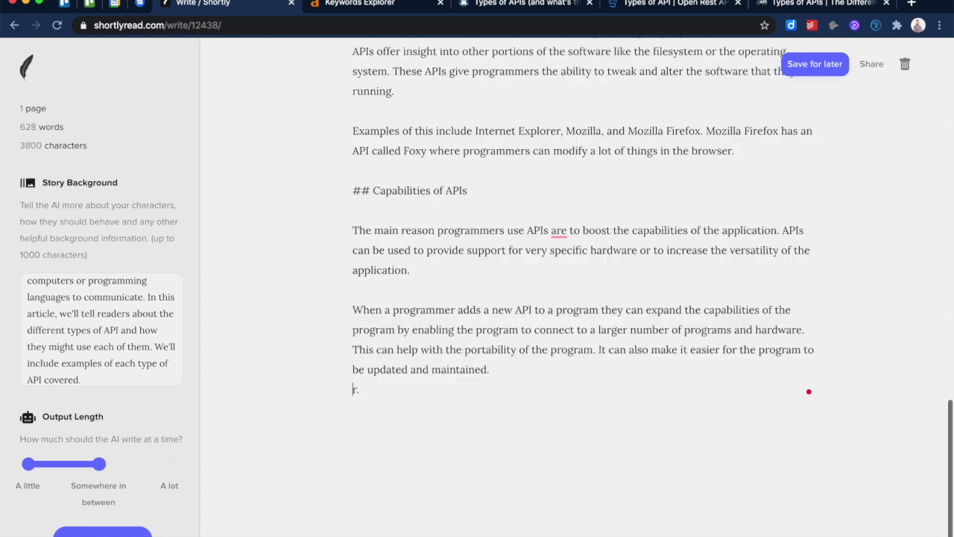
key(End)
key(BackSpace)
key(BackSpace)
Step: Start a closing paragraph with "In conclusion" below the Capabilities of APIs section and have the AI complete it
key(Return)
text(In c)
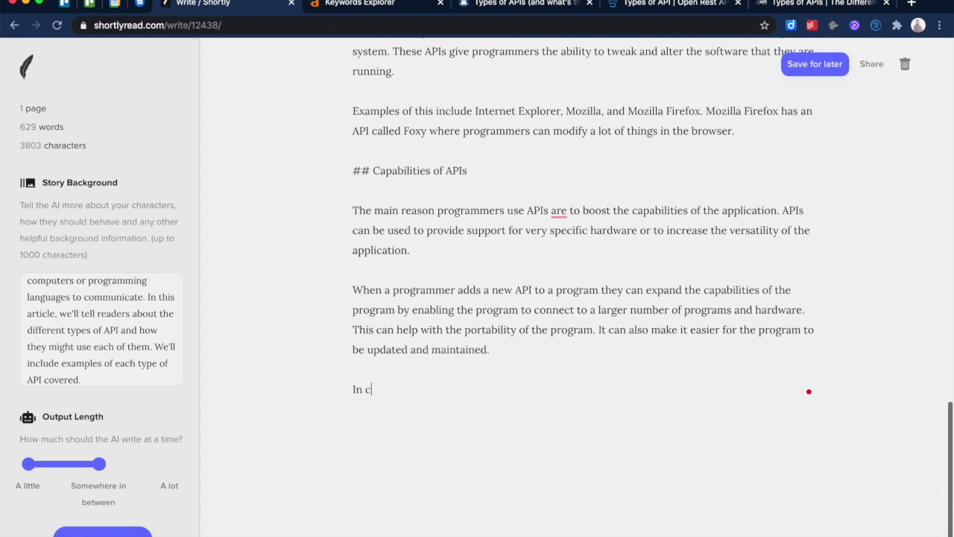
text(onclu)
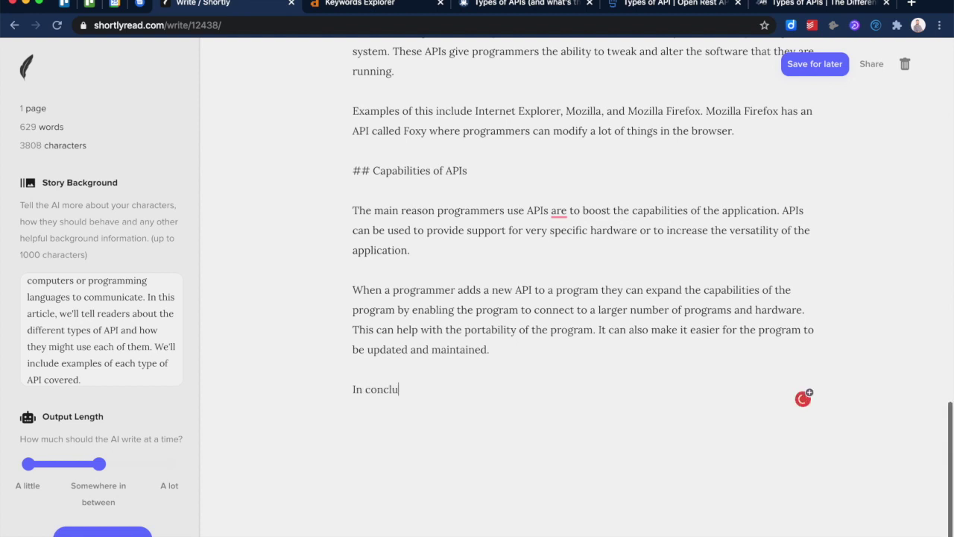
text(sion)
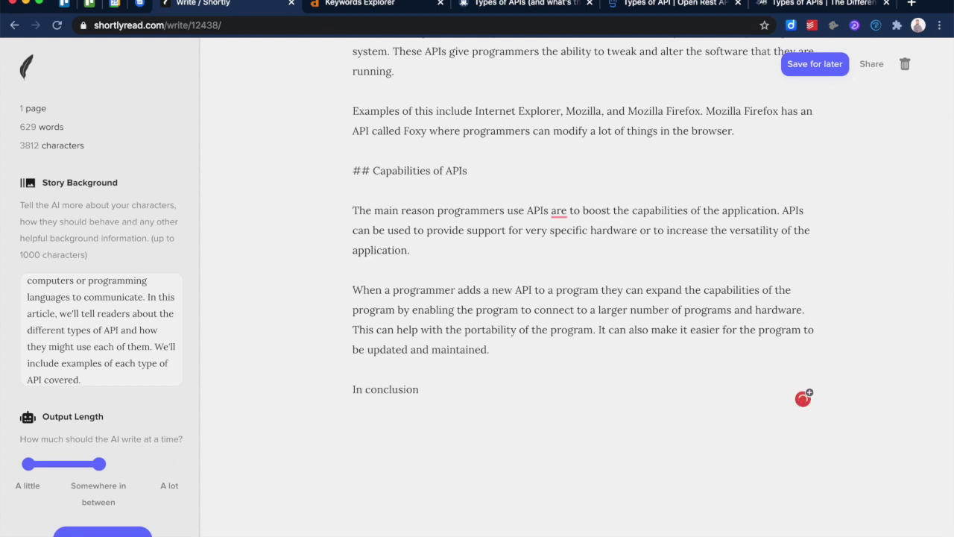
key(super+Return)
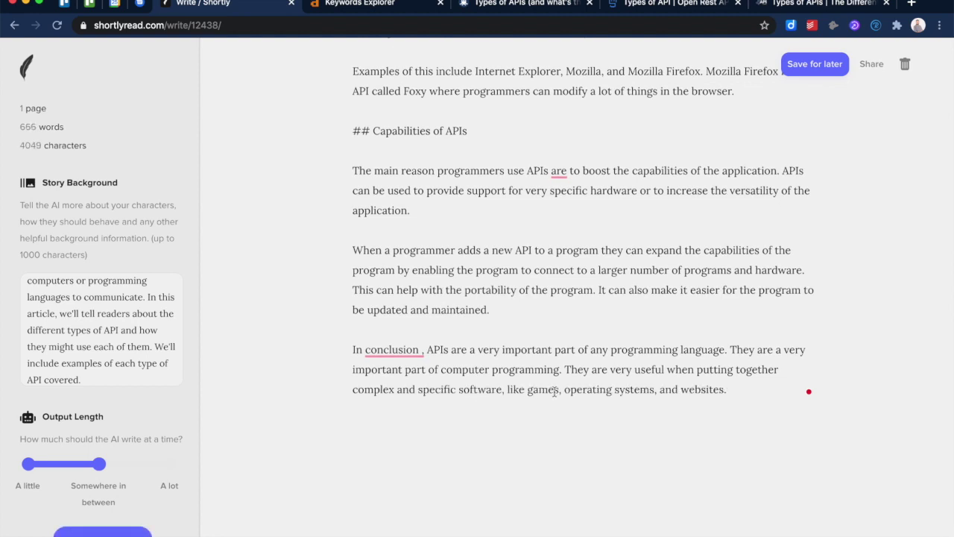
Step: Apply the suggested correction that removes the space before the comma after "In conclusion"
drag(730, 385, 351, 336)
mouse_move(392, 350)
click(379, 385)
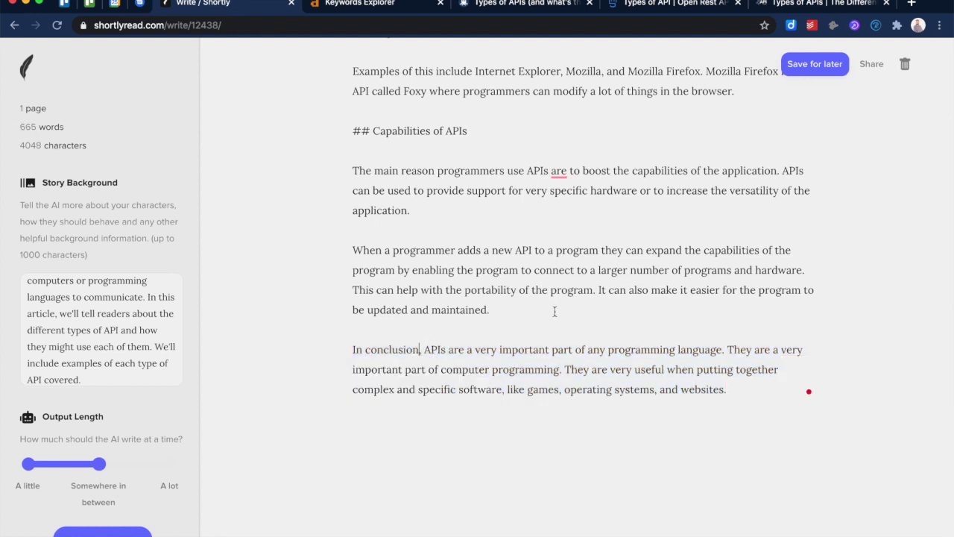
Step: Review the full article from the title and introduction through the API type sections to the conclusion
scroll(542, 313, up, 15)
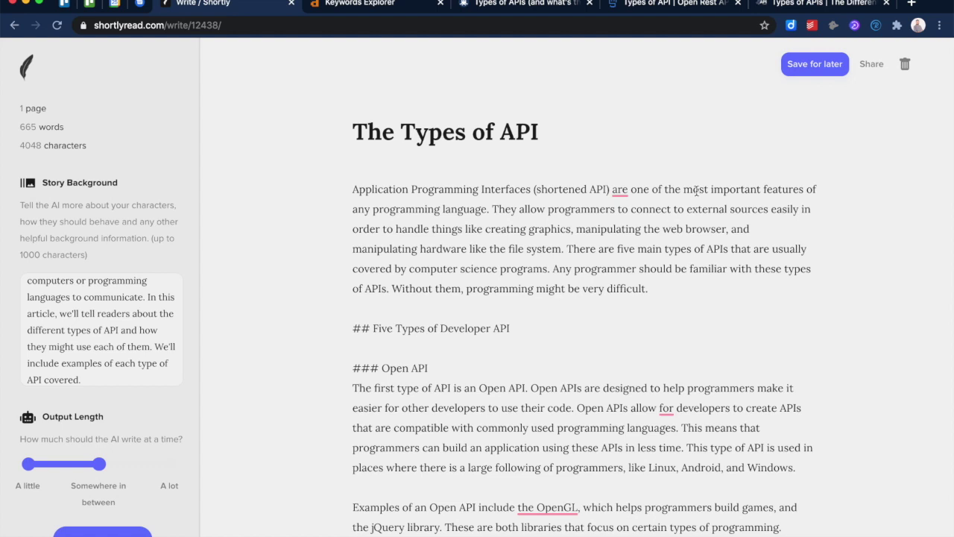
scroll(634, 244, down, 2)
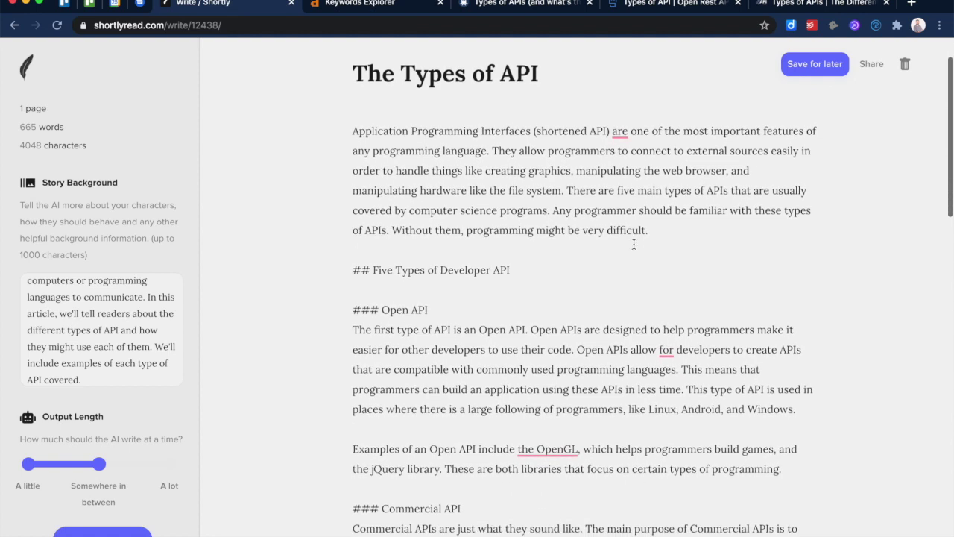
scroll(634, 243, down, 2)
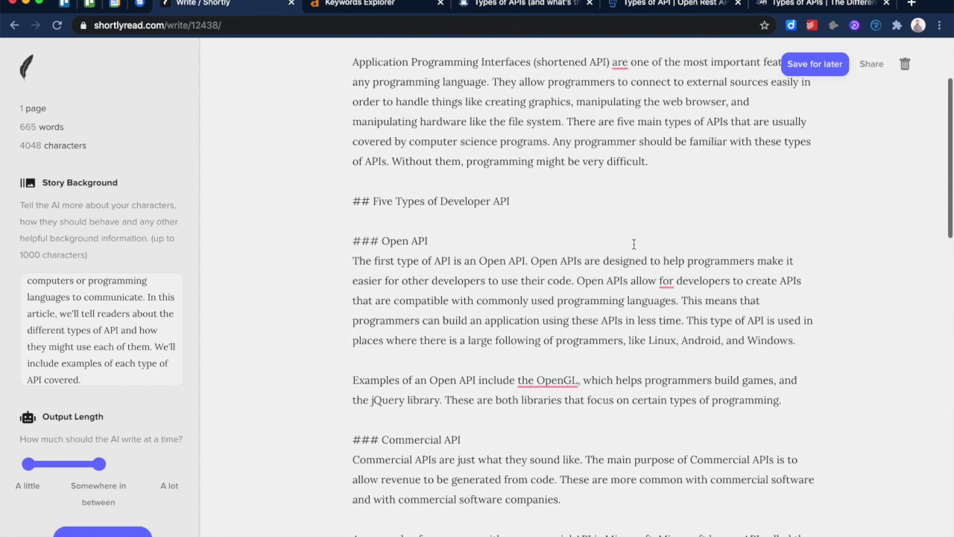
scroll(634, 243, up, 2)
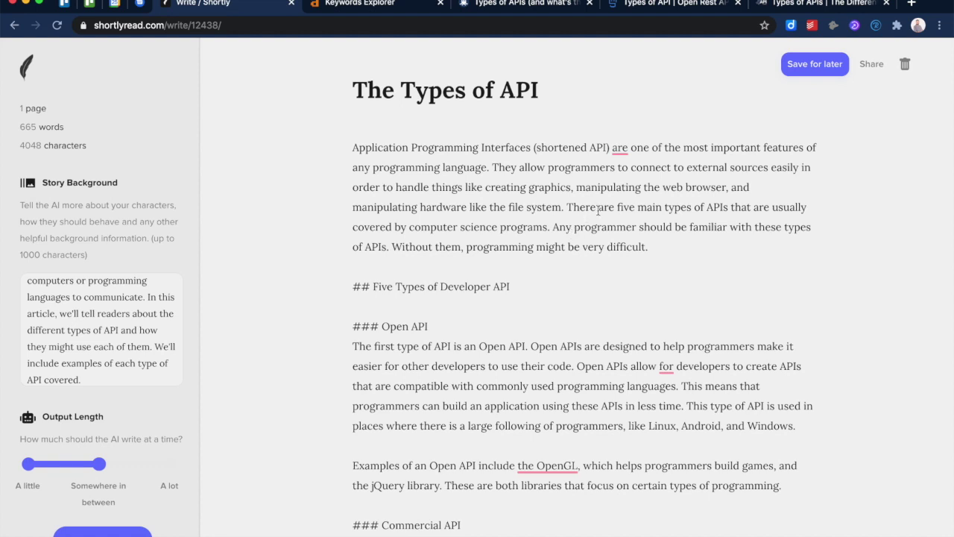
scroll(598, 211, up, 1)
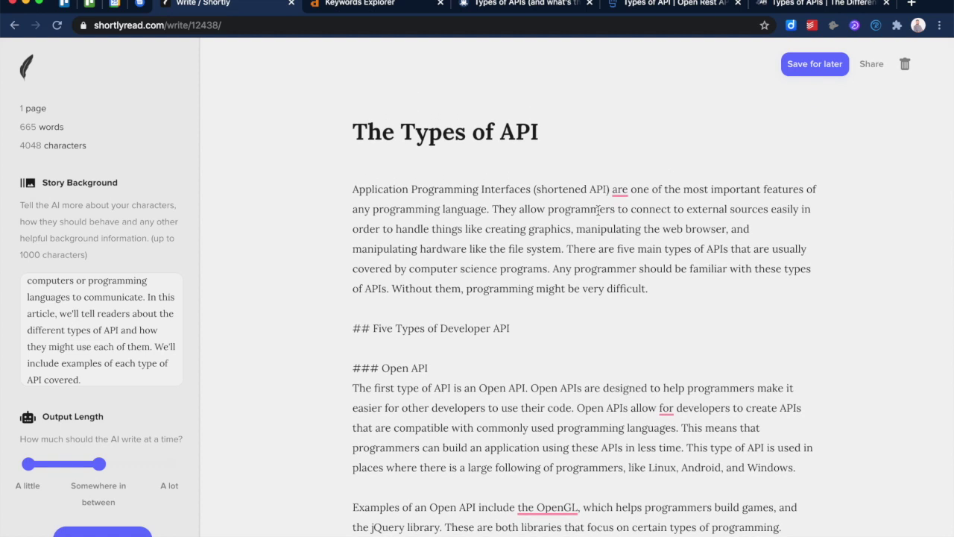
scroll(598, 211, down, 10)
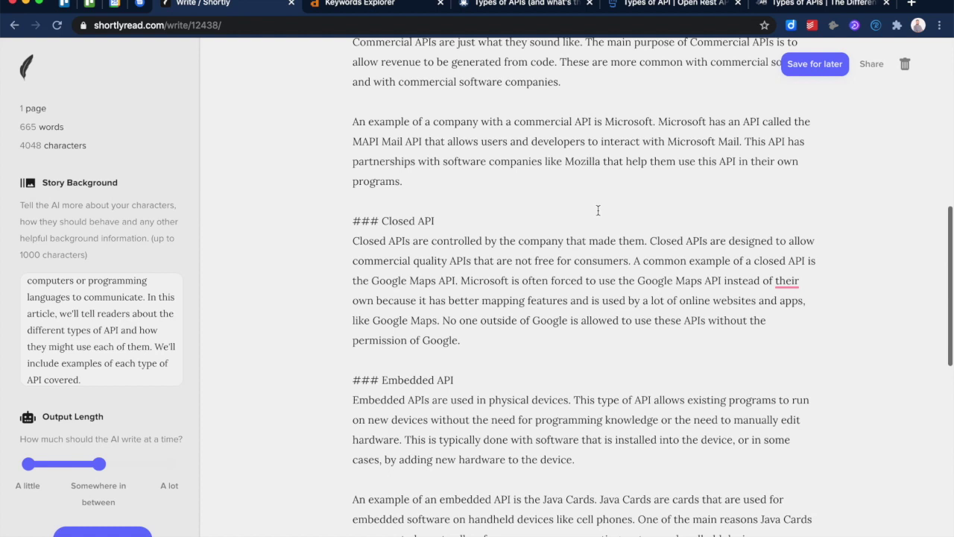
scroll(597, 211, down, 14)
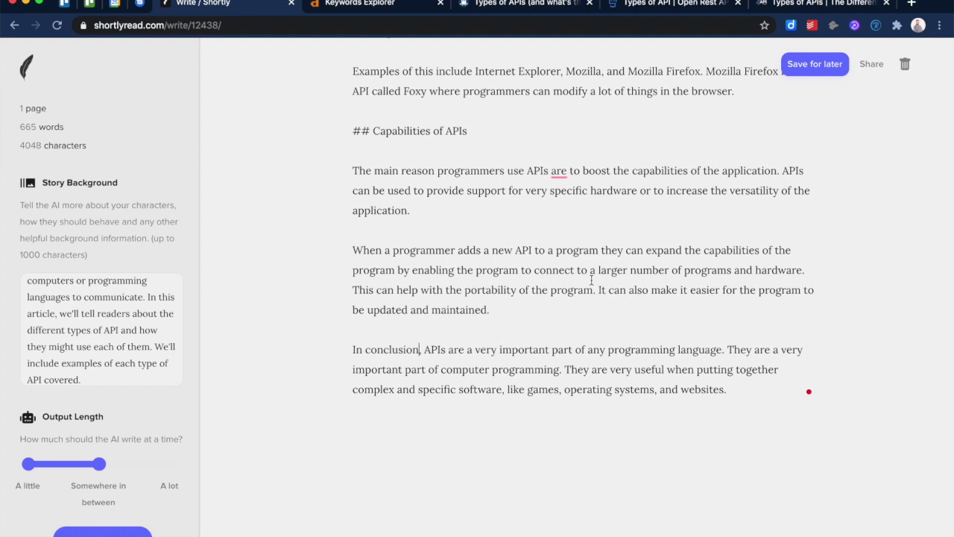
scroll(590, 279, down, 1)
Step: Save the finished article for later
click(795, 65)
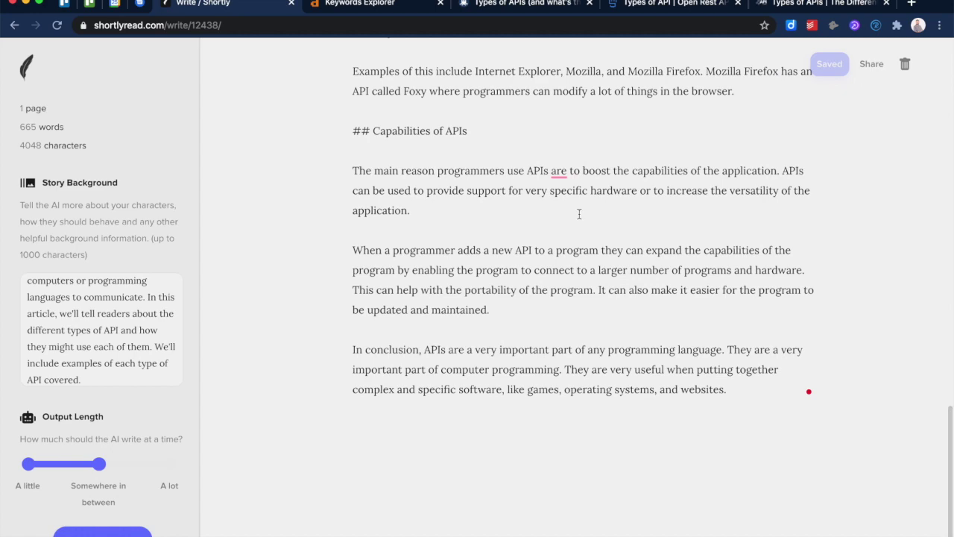
scroll(533, 188, up, 1)
scroll(533, 188, up, 20)
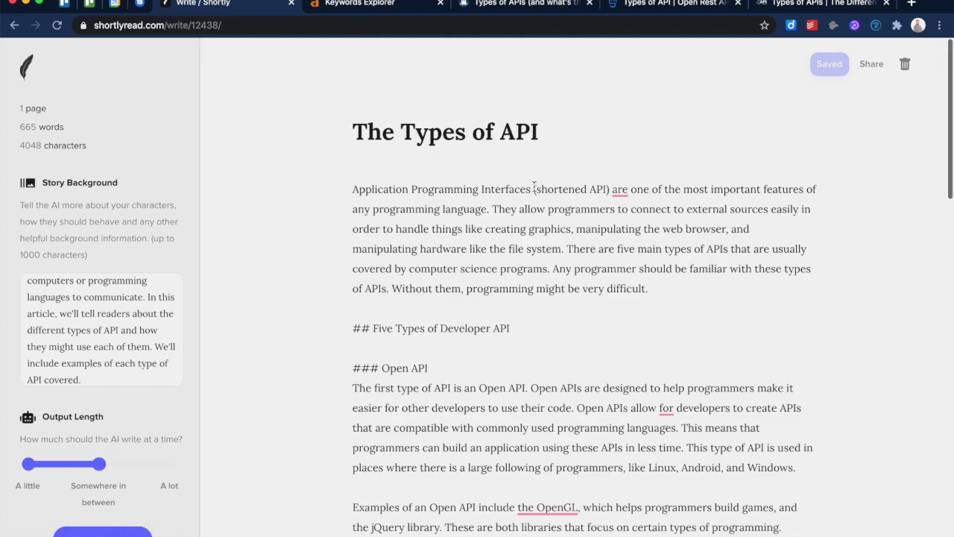